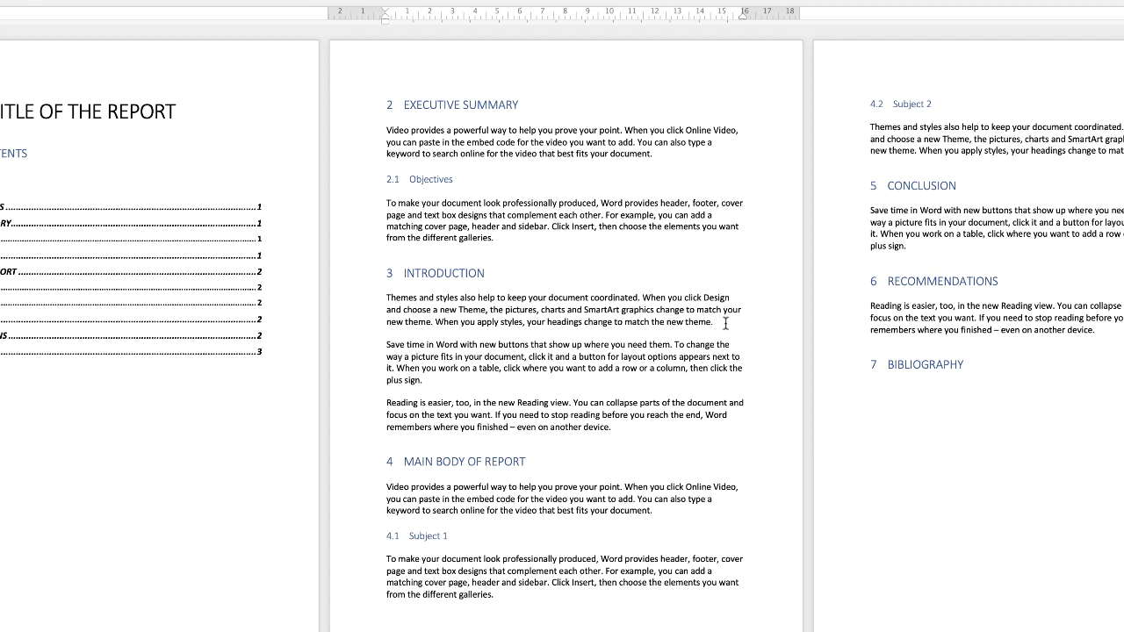
Insert the picture file flip-chart-3614771.svg from Downloads on a new line below the first Introduction paragraph
key(Return)
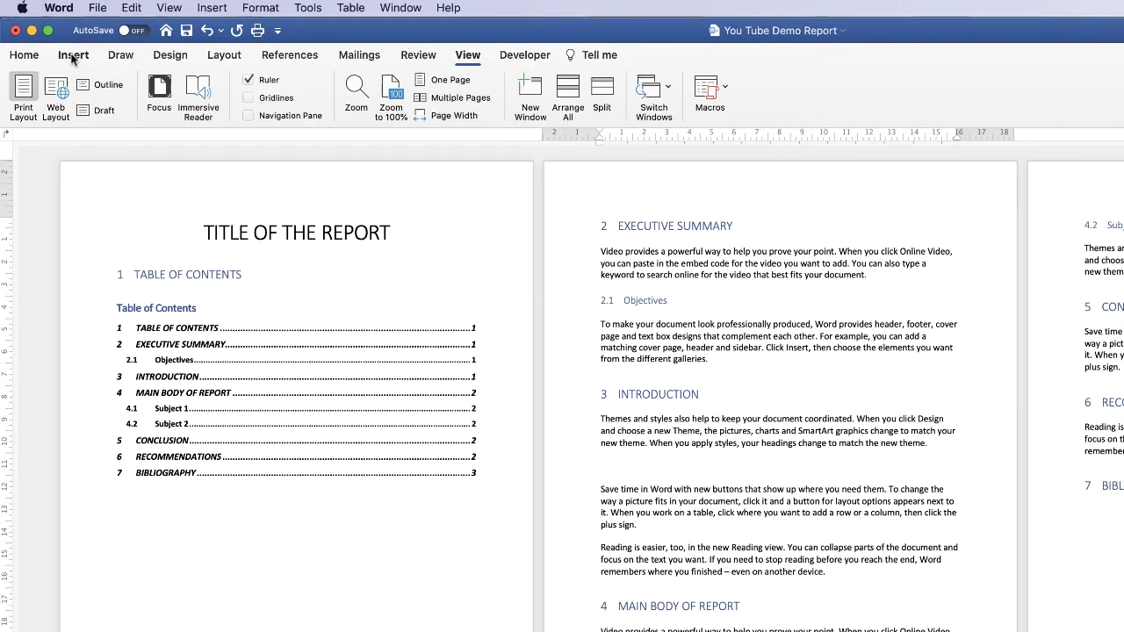
click(73, 56)
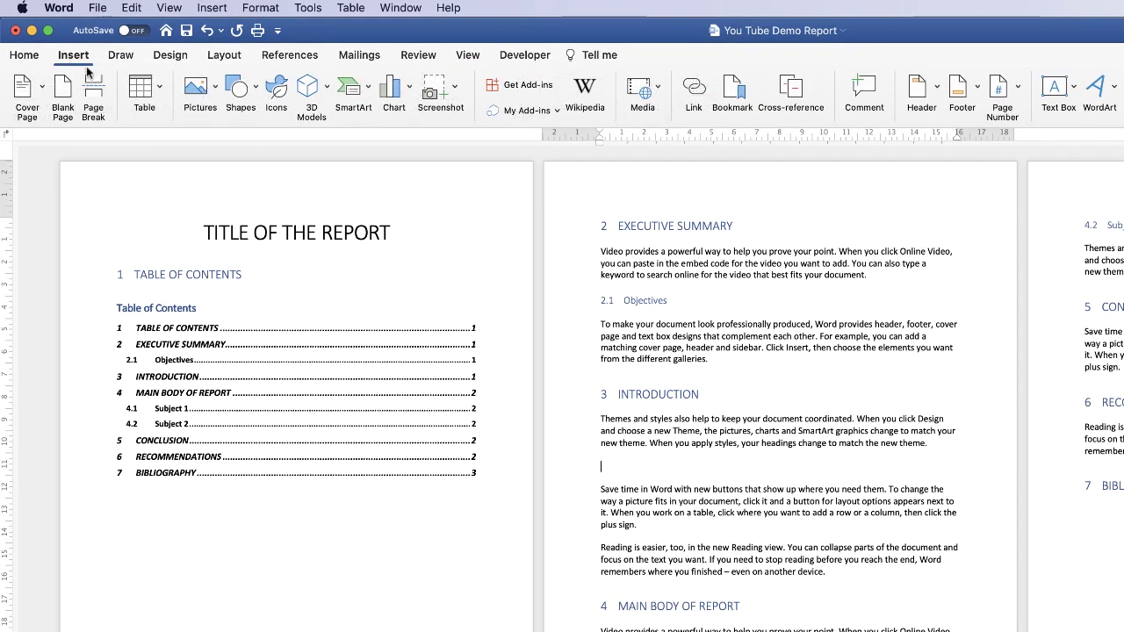
click(215, 87)
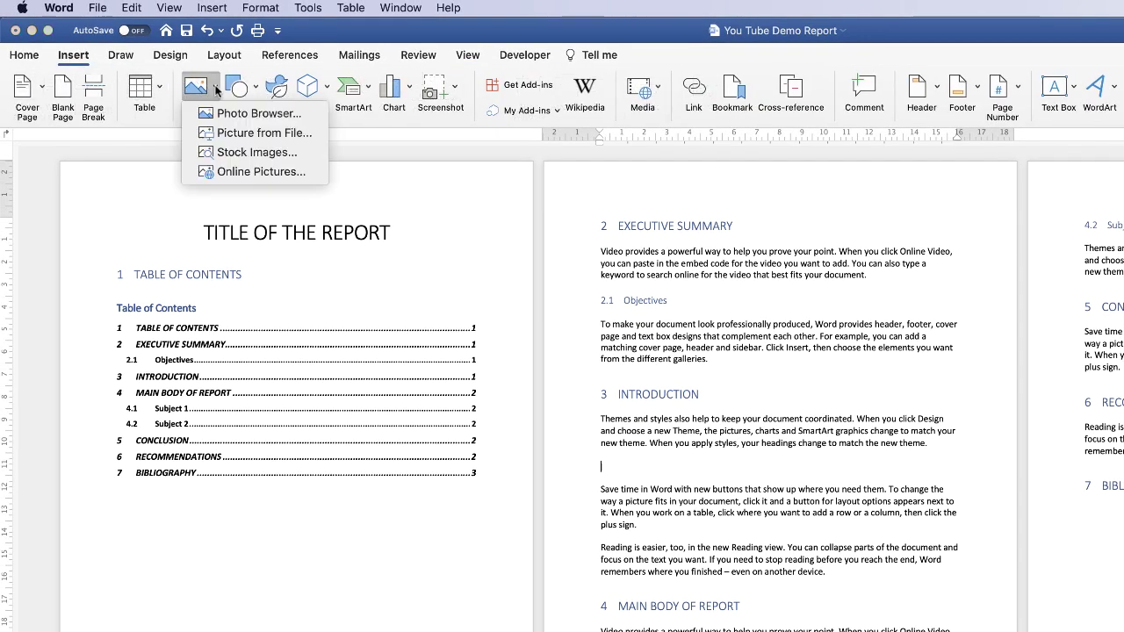
click(225, 134)
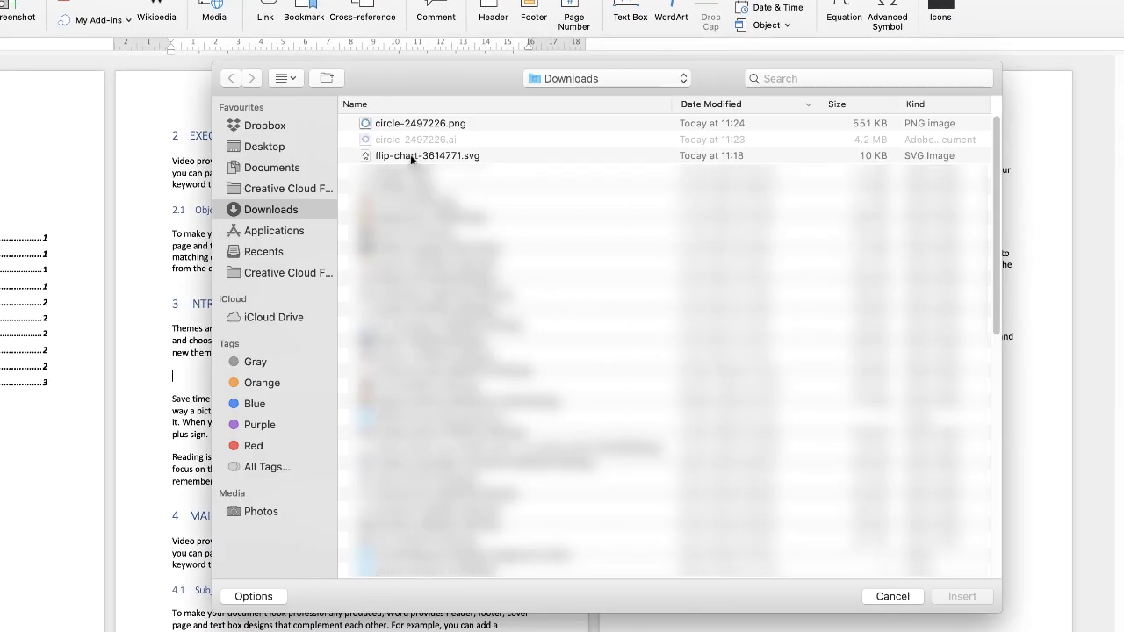
click(411, 154)
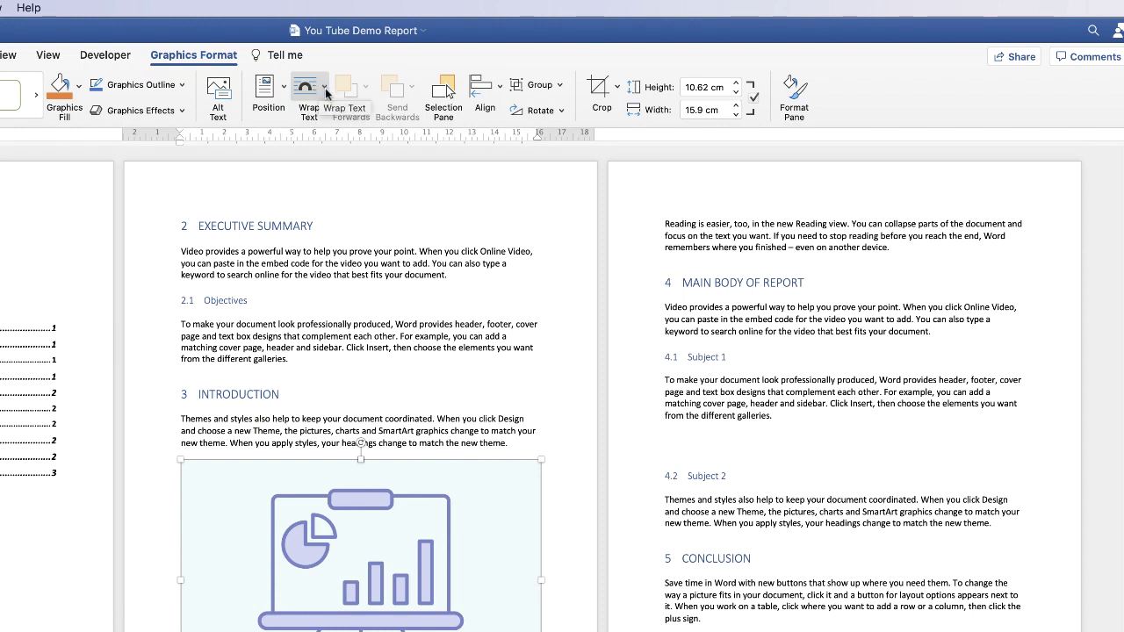
Try Square text wrapping on the flip-chart graphic and switch its wrapping to Top and Bottom
click(325, 91)
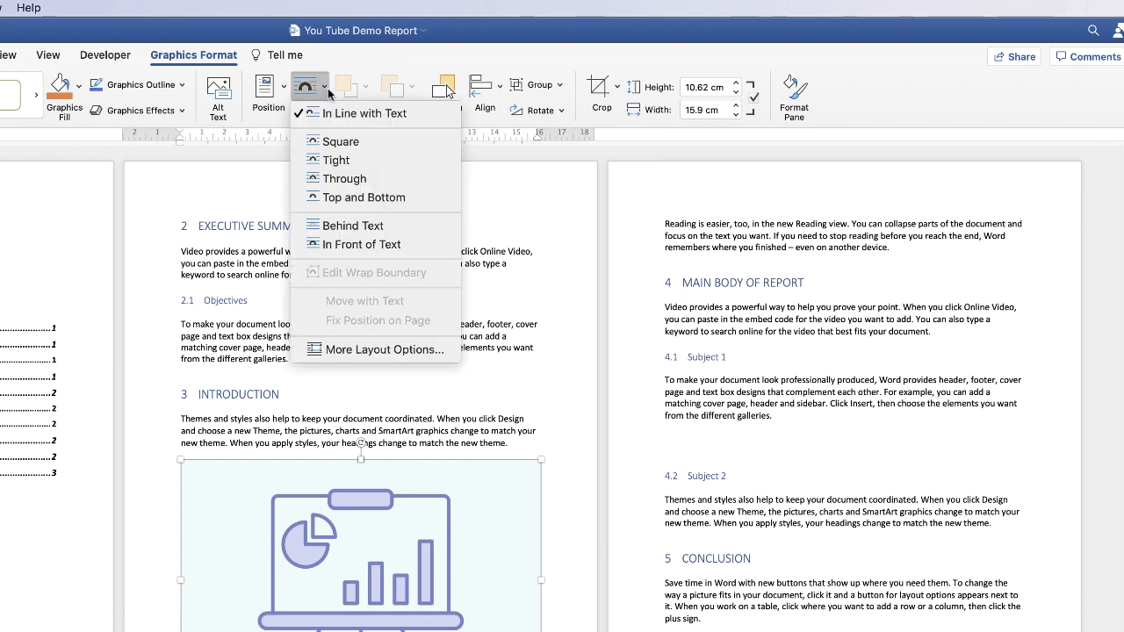
click(338, 142)
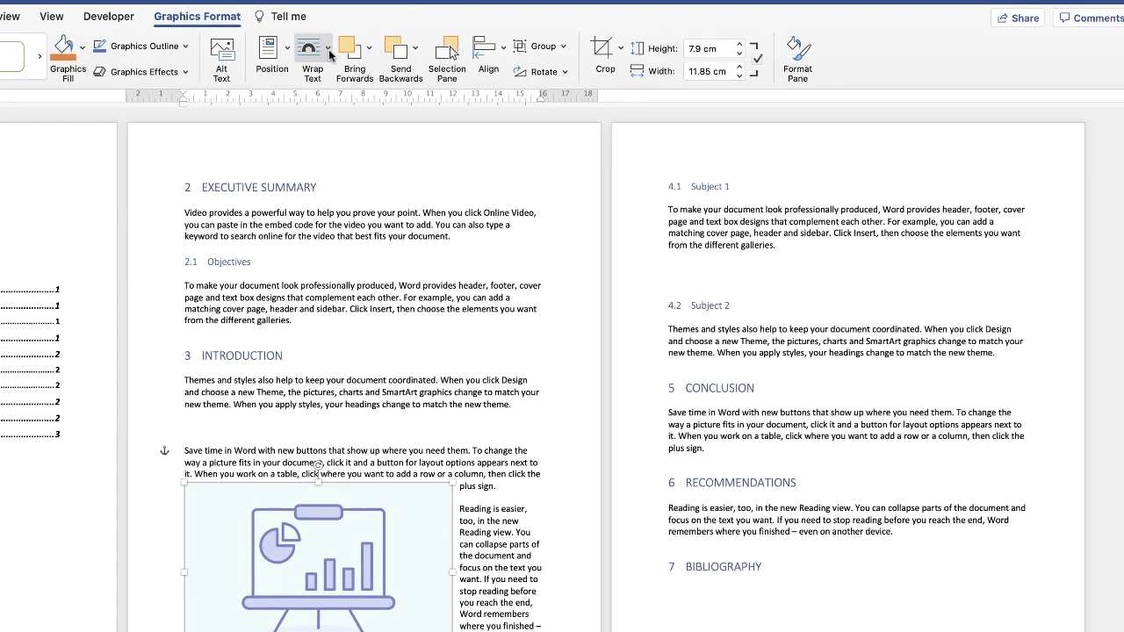
click(328, 50)
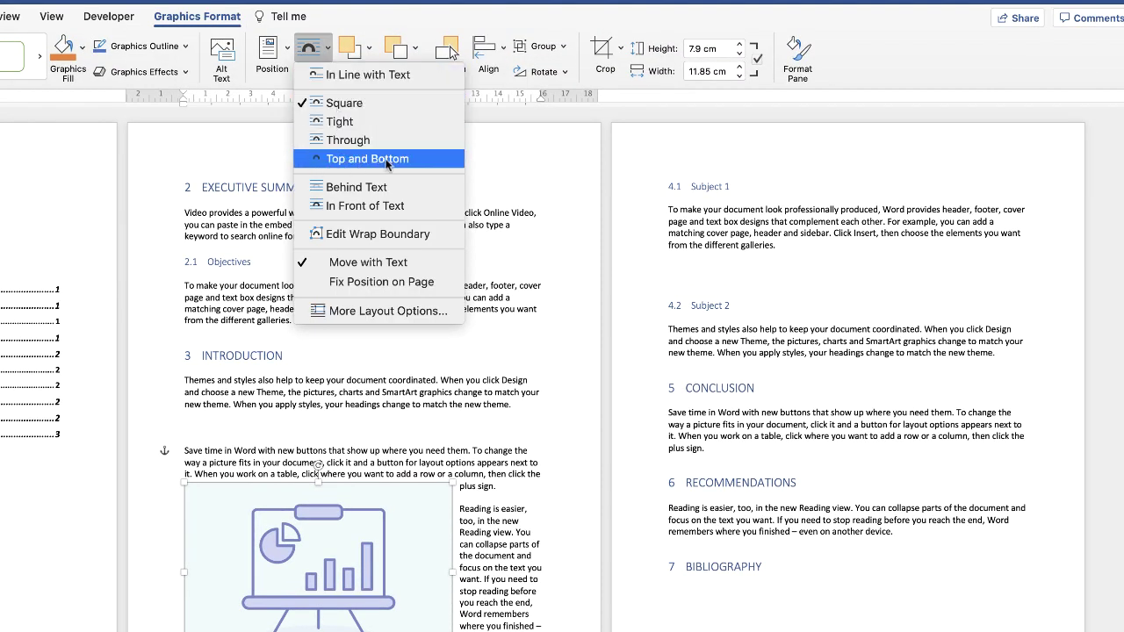
click(339, 158)
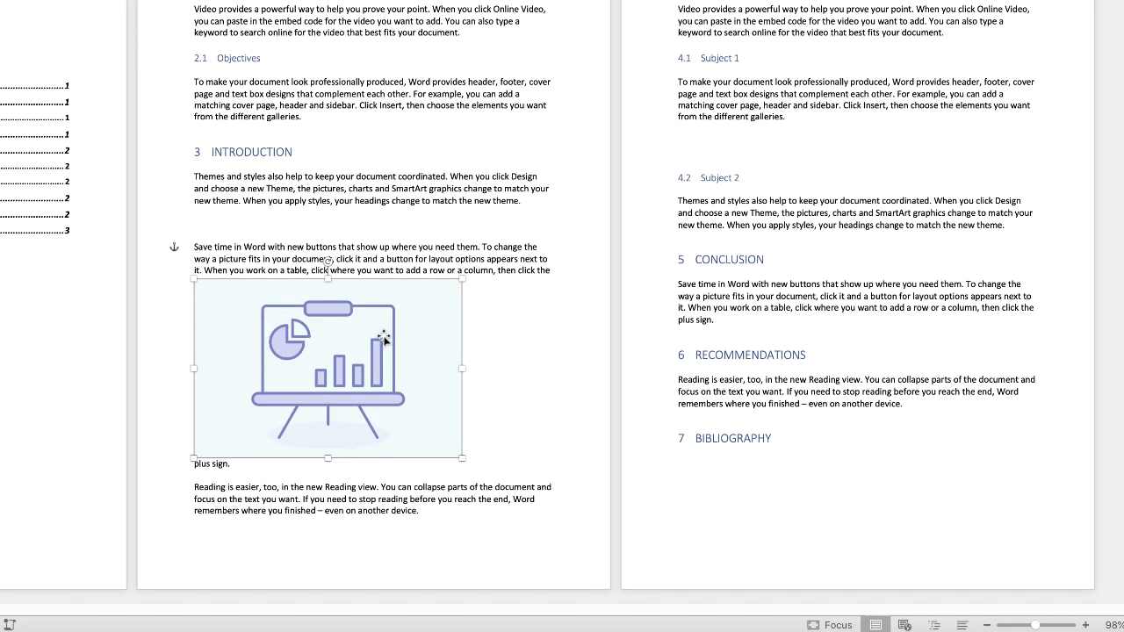
Shrink the flip-chart graphic to about 5.64 cm high by 8.47 cm wide and place it left-aligned between the first two Introduction paragraphs
drag(374, 524, 383, 537)
drag(393, 353, 387, 286)
drag(462, 228, 387, 262)
drag(282, 334, 302, 281)
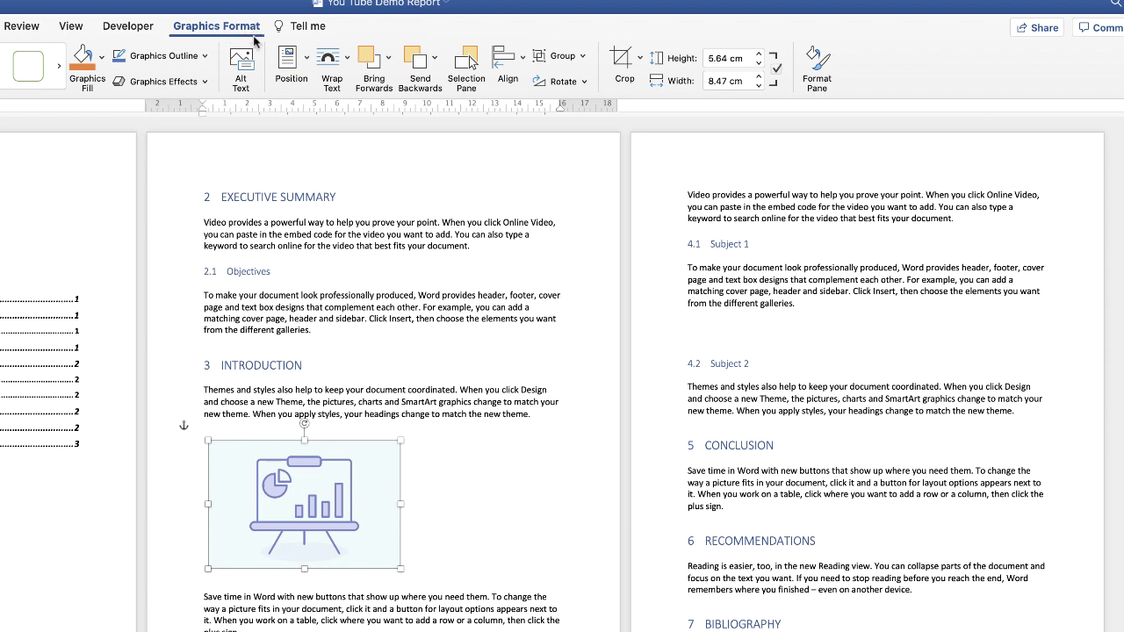
click(523, 58)
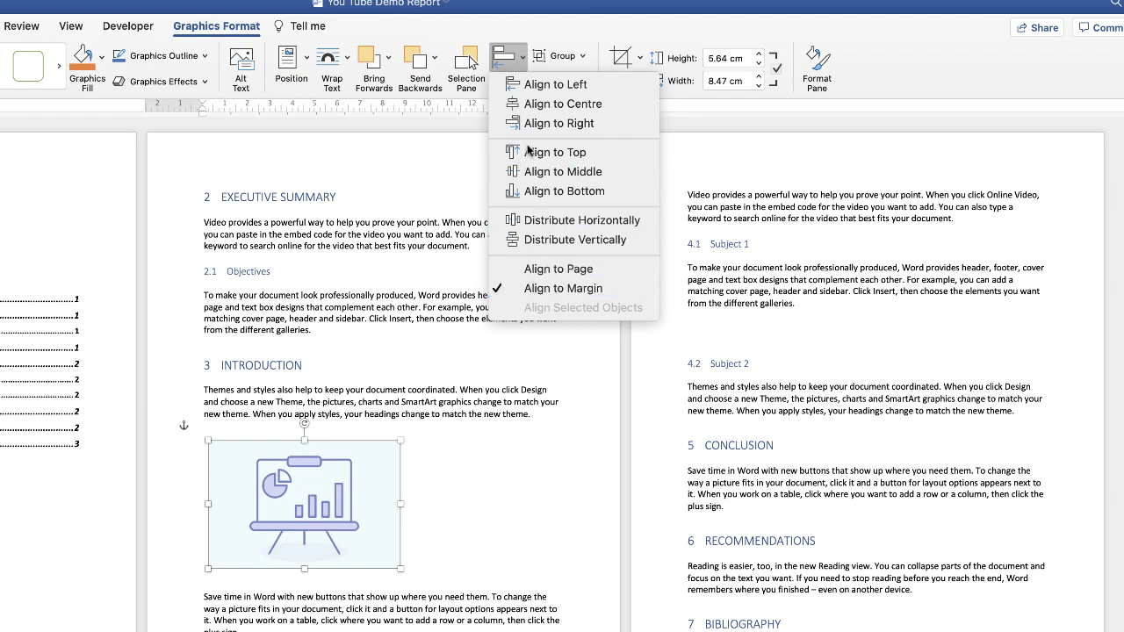
click(534, 85)
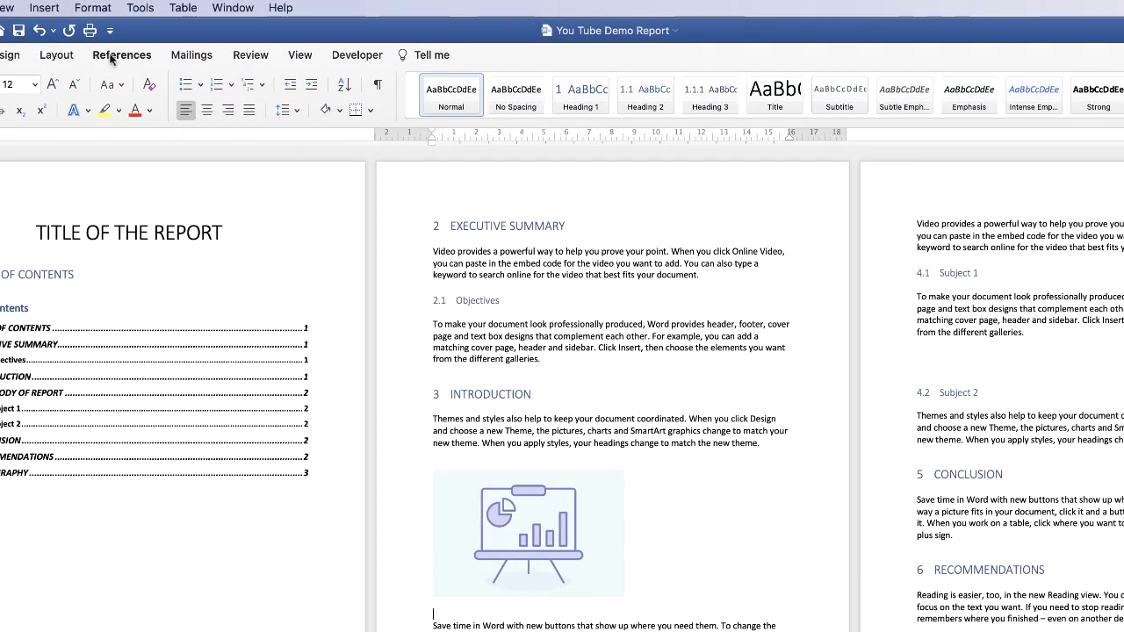
Insert the caption "Figure 1 - Graph" below the flip-chart graphic, using the Figure label and the 1, 2, 3 numbering format
click(121, 55)
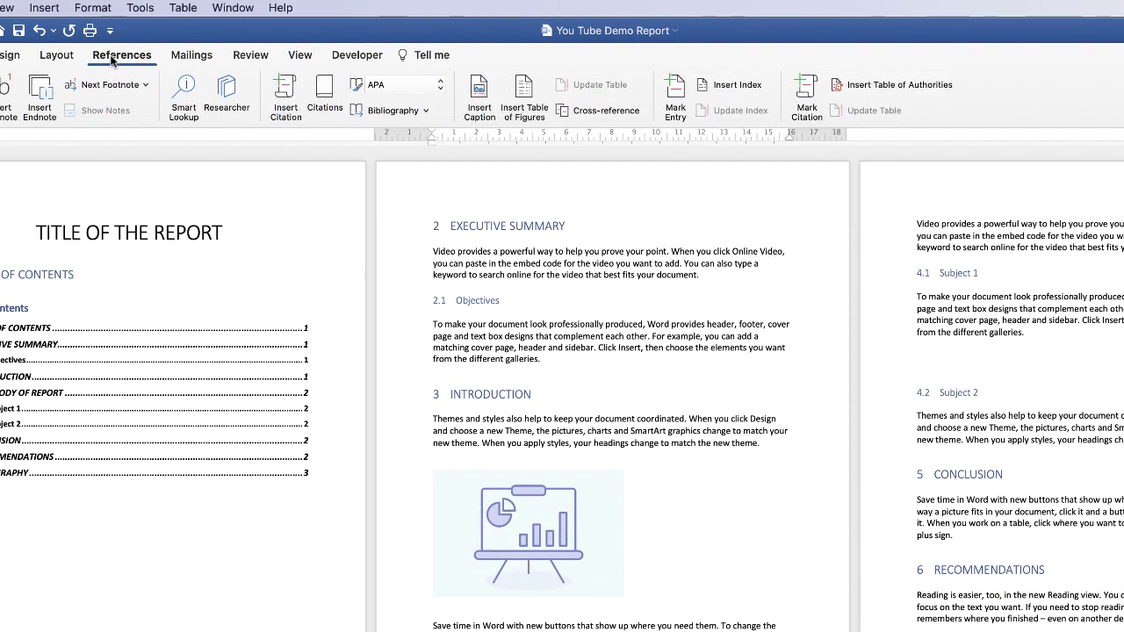
click(479, 91)
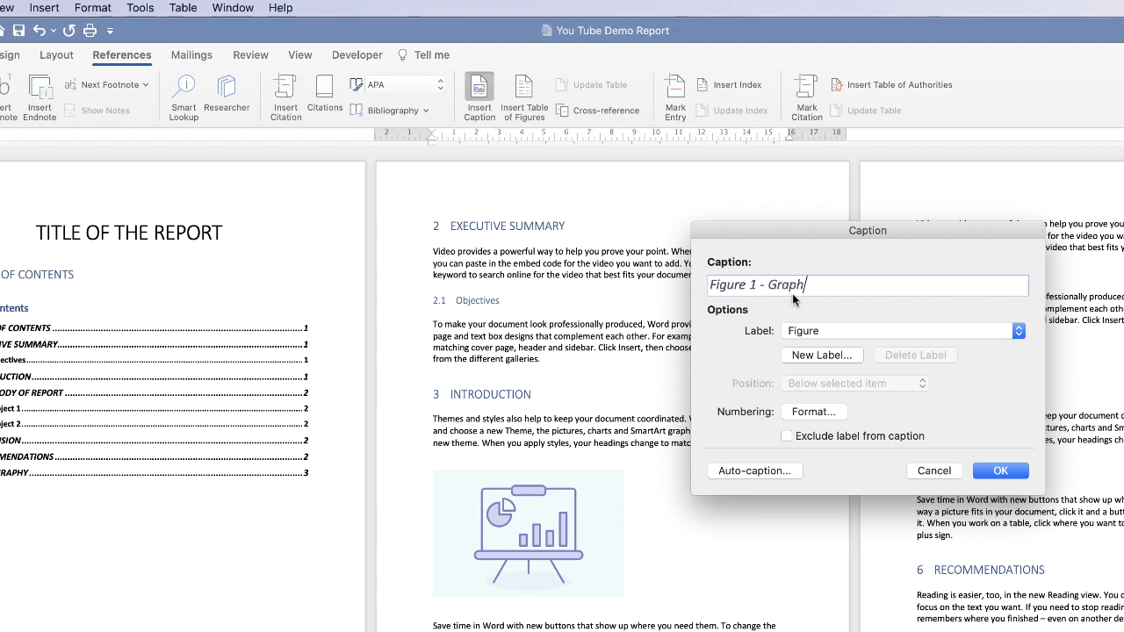
click(1019, 333)
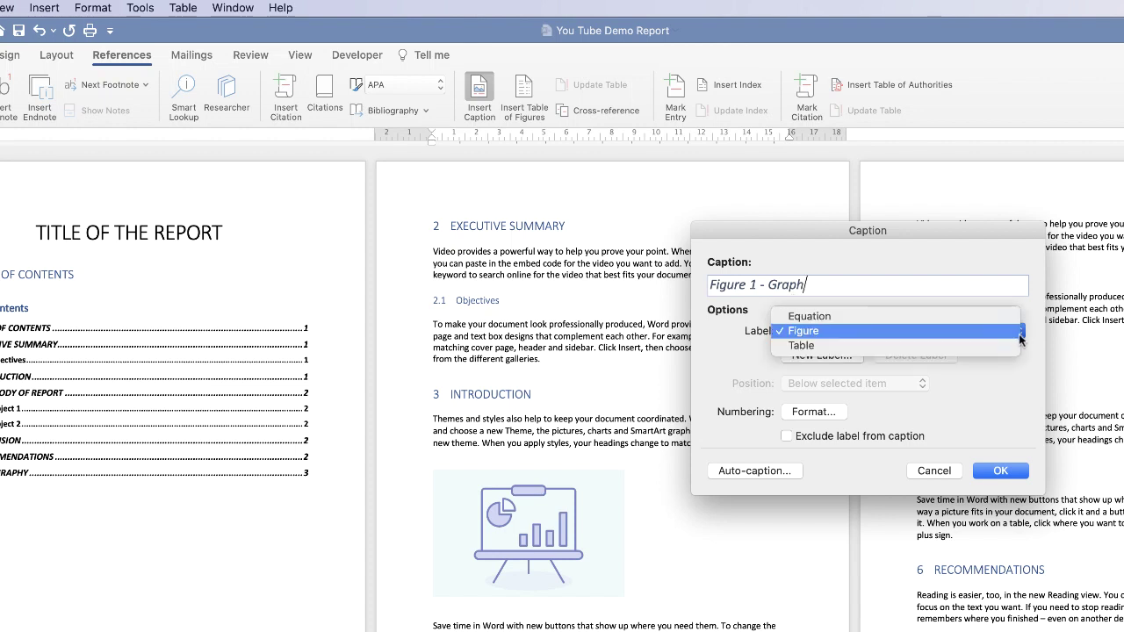
click(799, 332)
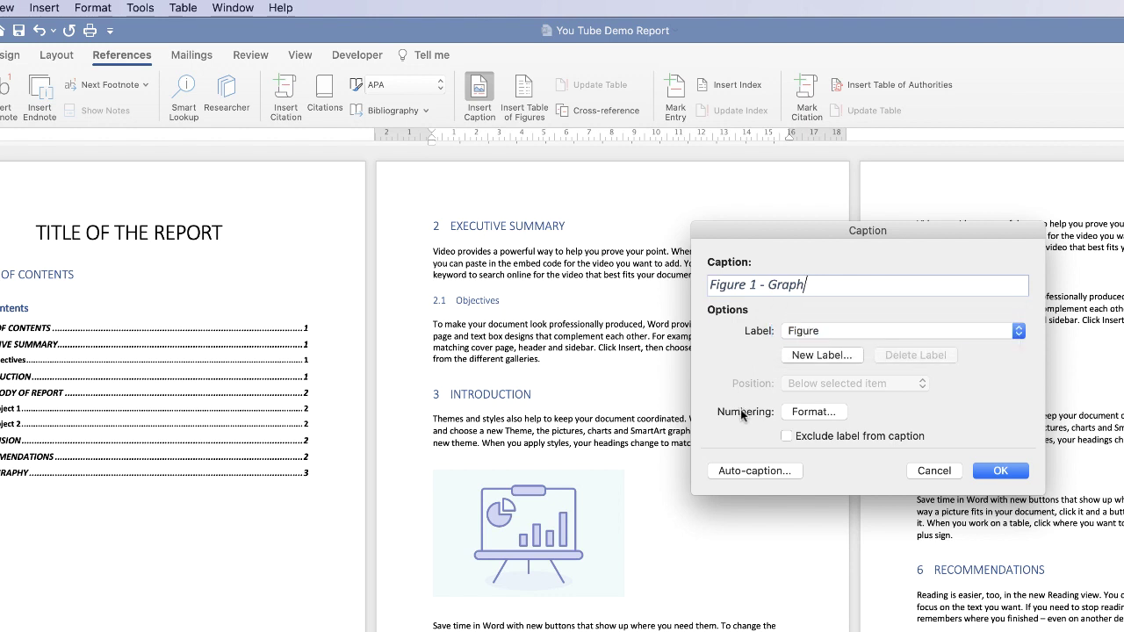
click(819, 412)
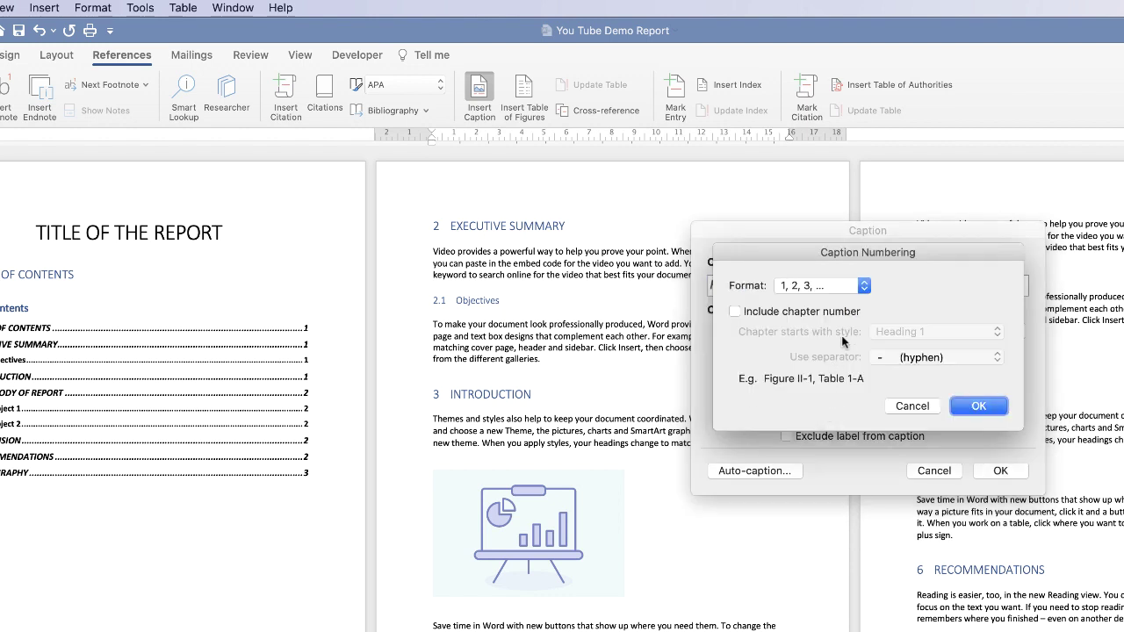
click(865, 286)
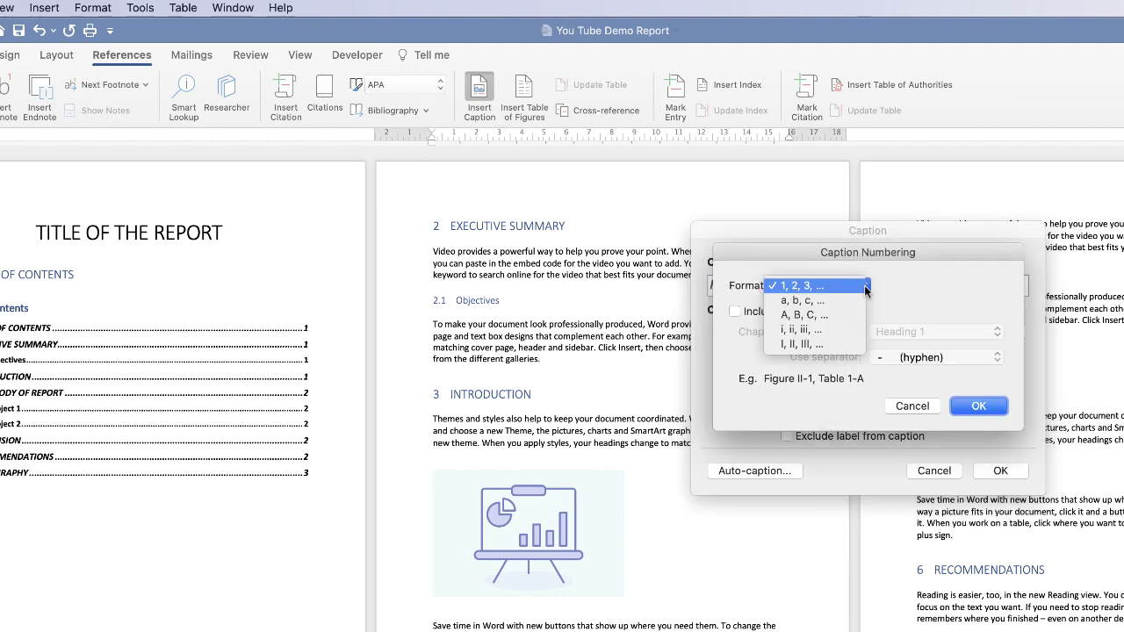
click(808, 286)
click(910, 407)
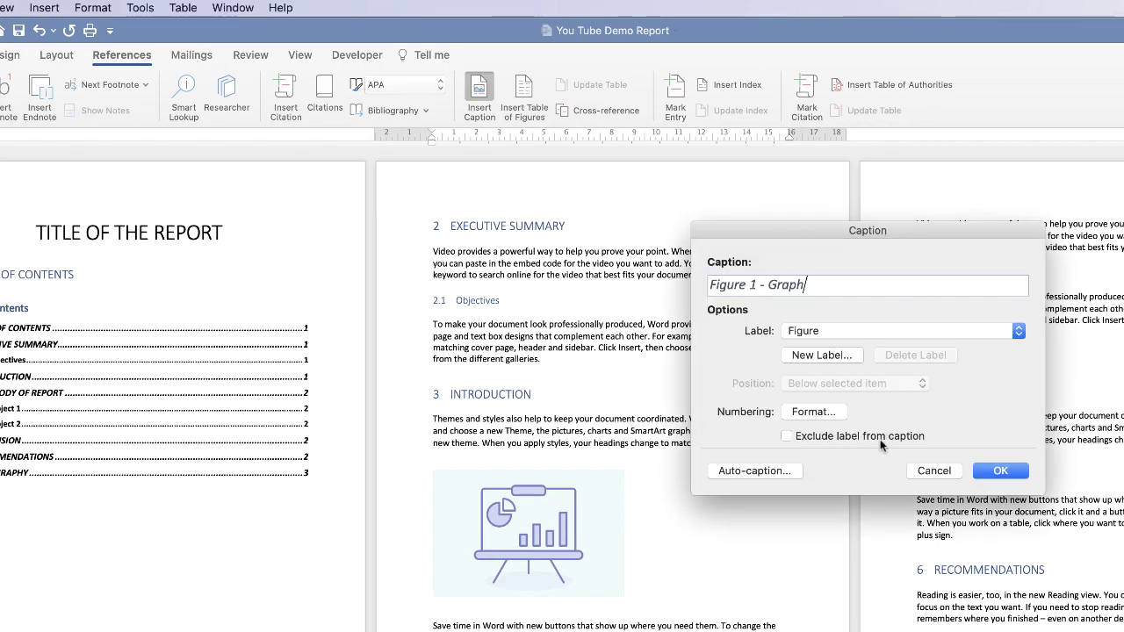
click(1001, 471)
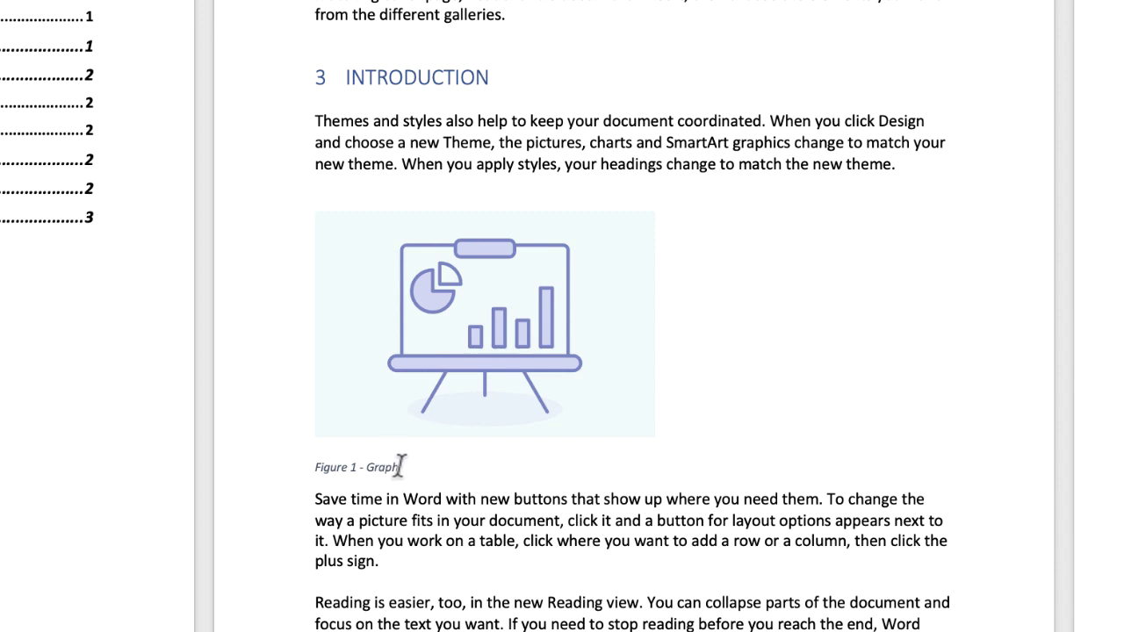
Remove the italics from the flip-chart caption and push the "Main Body of Report" heading onto the next page
drag(400, 466, 337, 462)
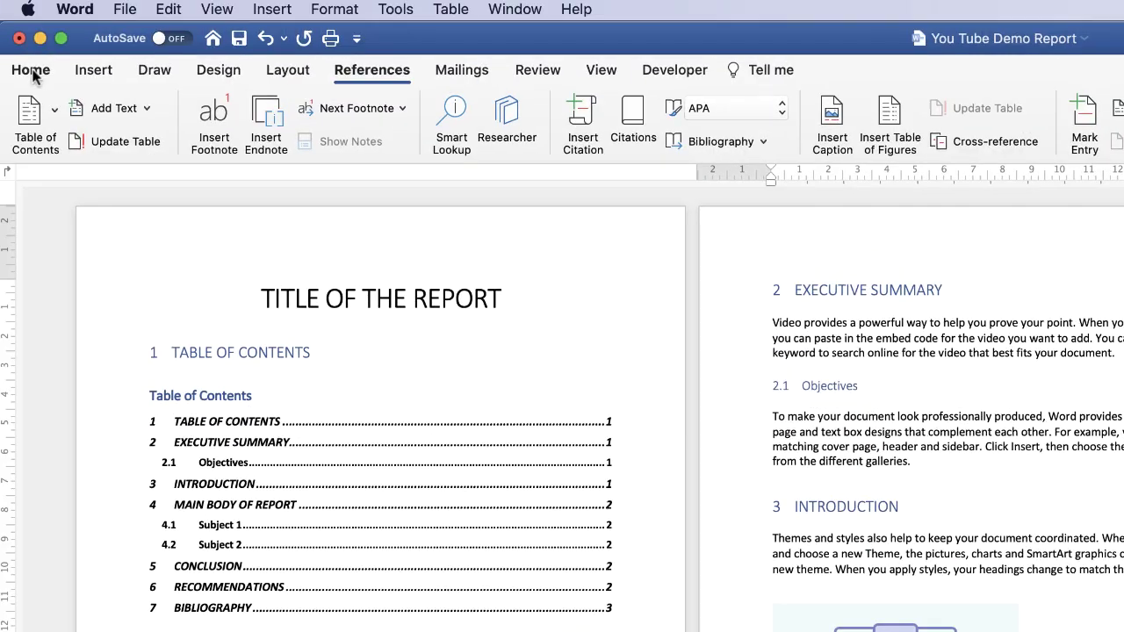
click(30, 71)
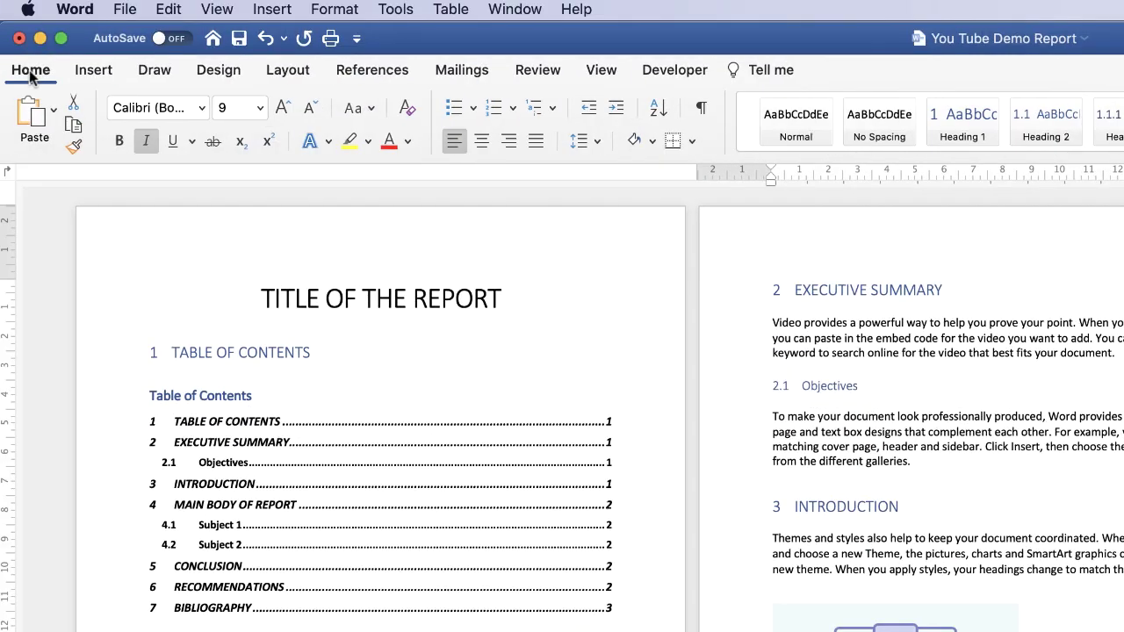
click(148, 142)
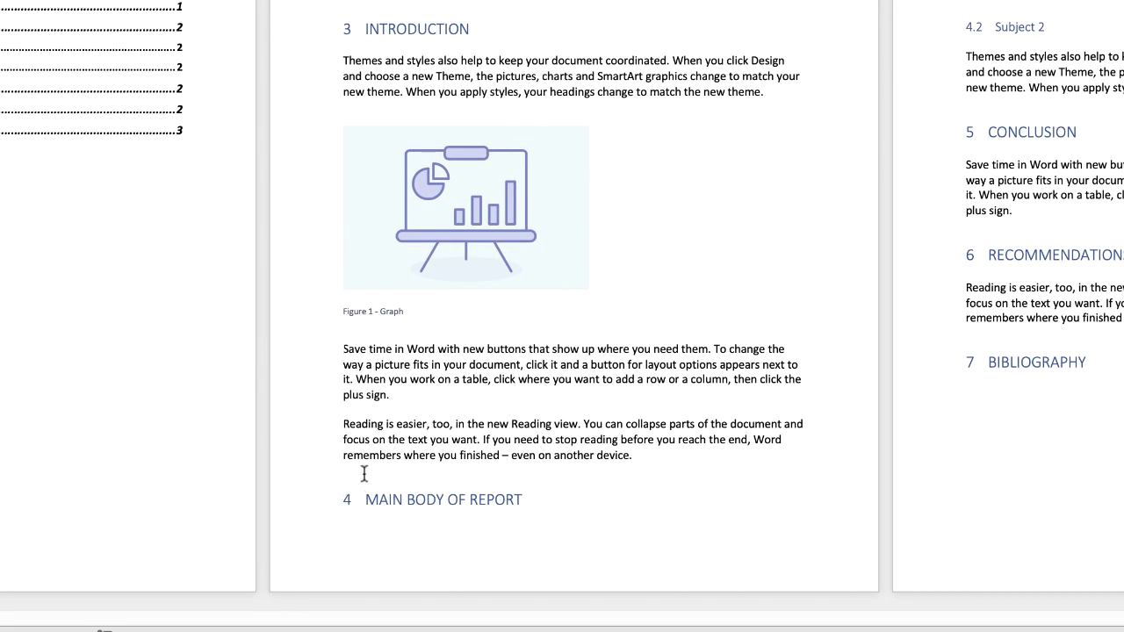
click(361, 472)
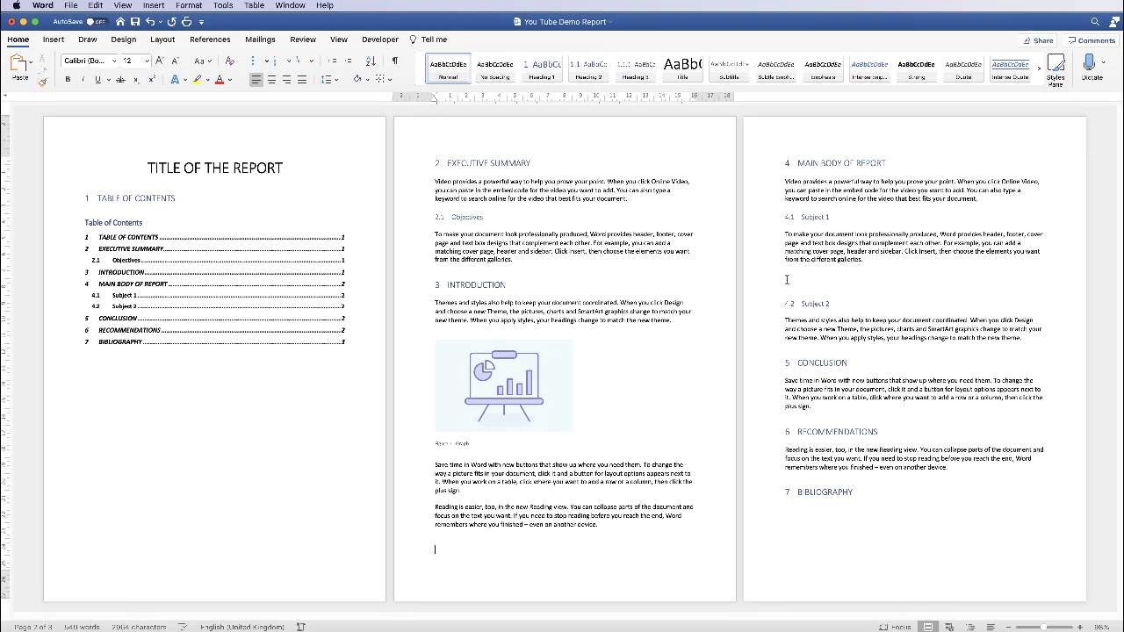
Insert the picture file circle-2497226.png from Downloads on the blank line below the Subject 1 paragraph
click(787, 281)
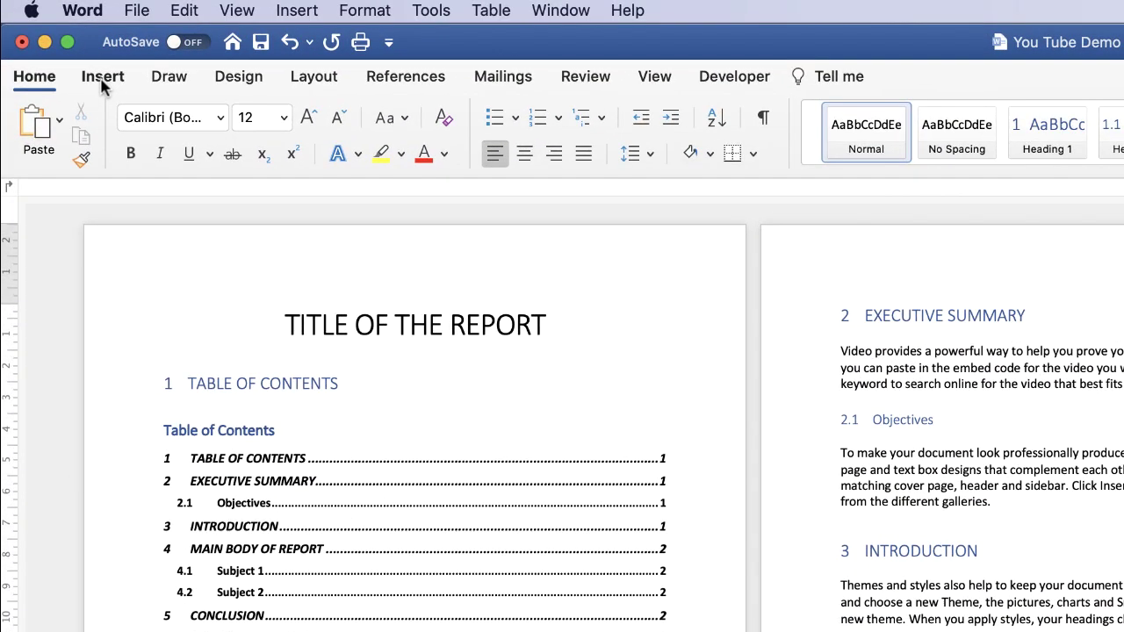
click(53, 40)
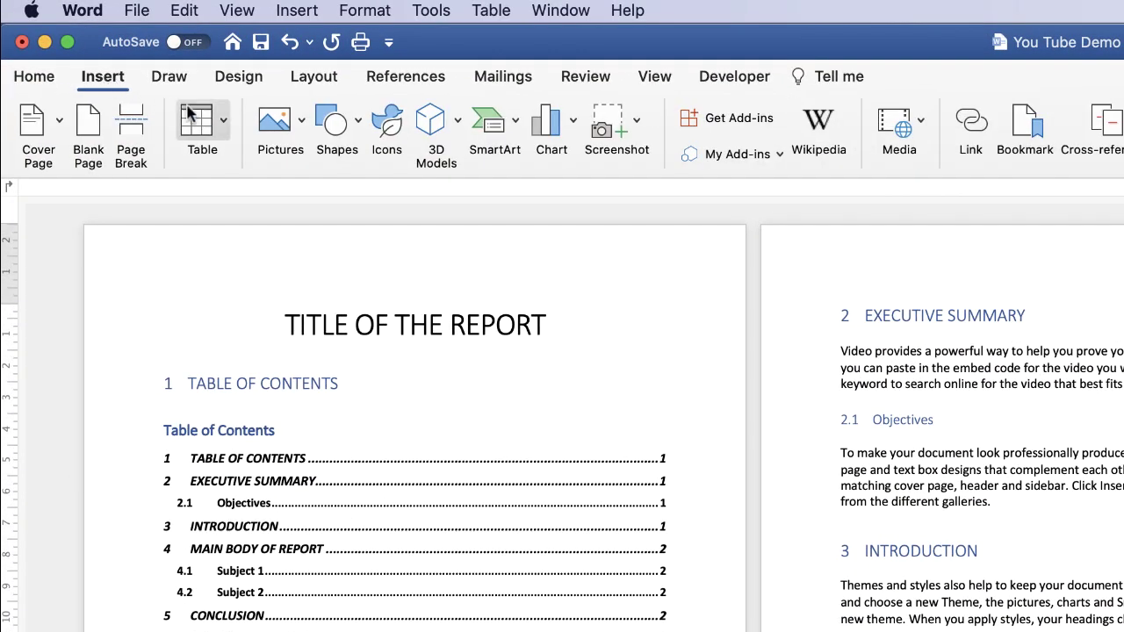
click(297, 120)
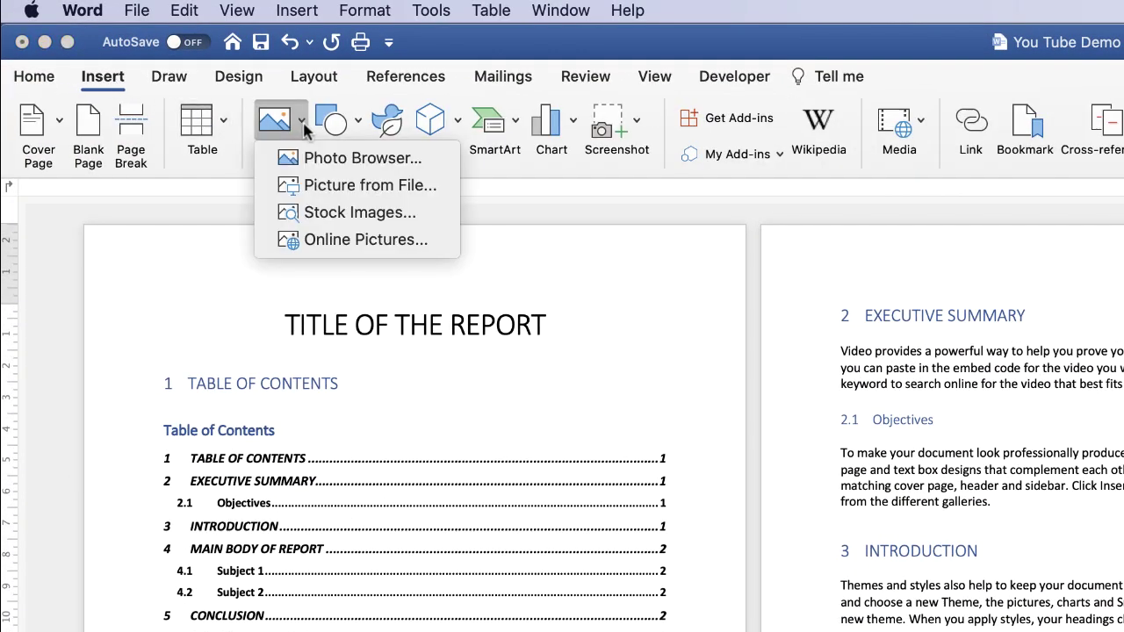
click(321, 185)
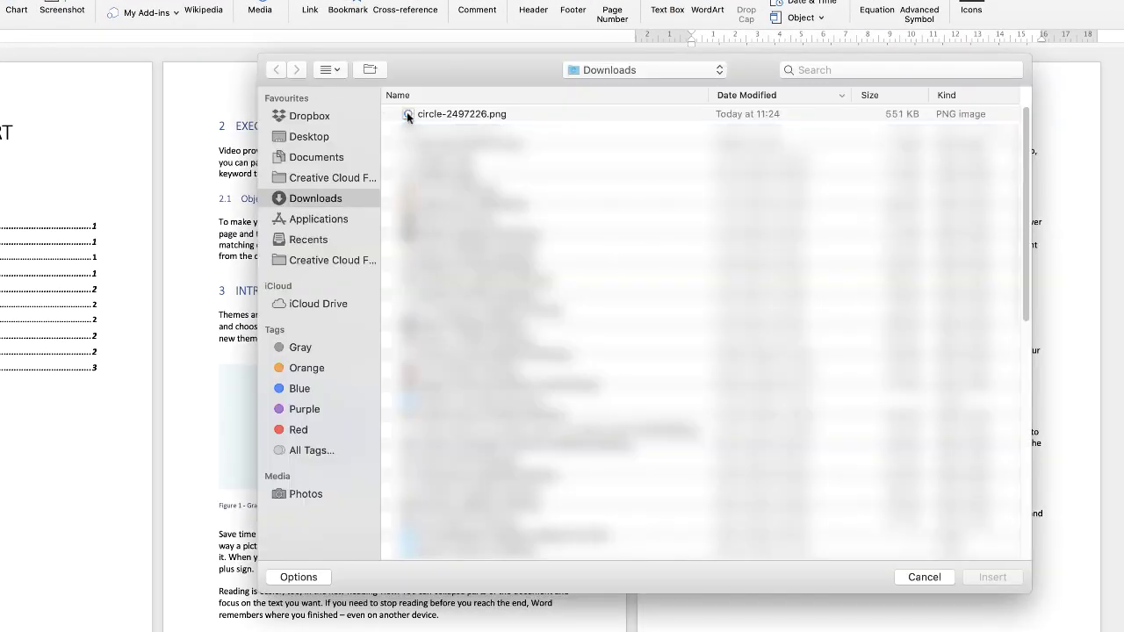
click(410, 116)
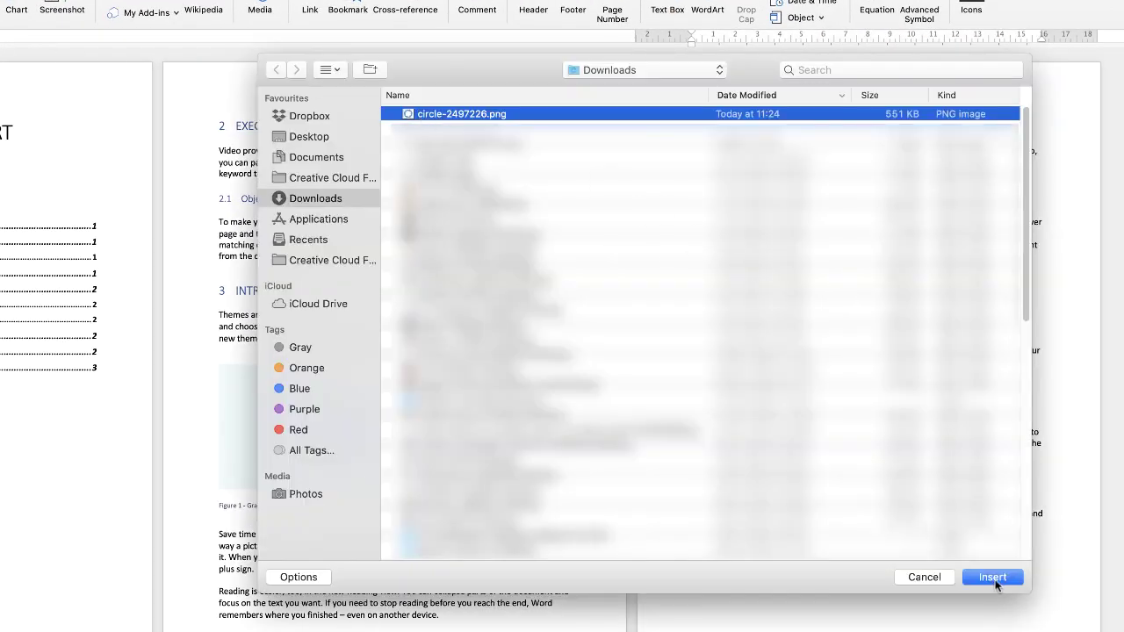
click(993, 577)
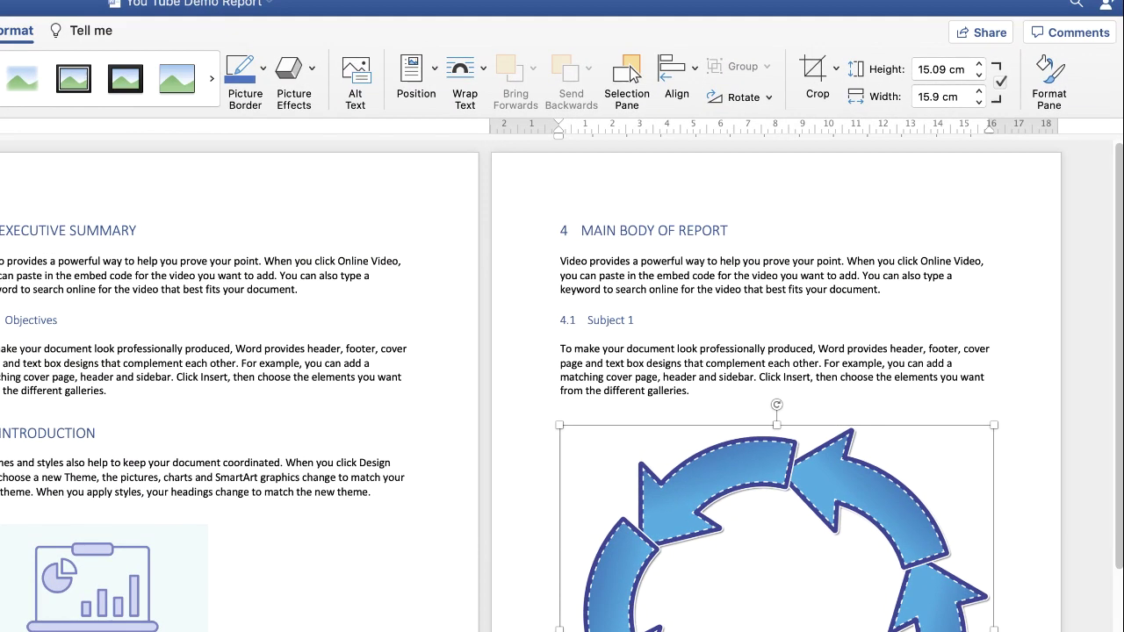
Set the circle picture's text wrapping to Top and Bottom and shrink it to about 4.21 cm high by 4.45 cm wide
click(483, 69)
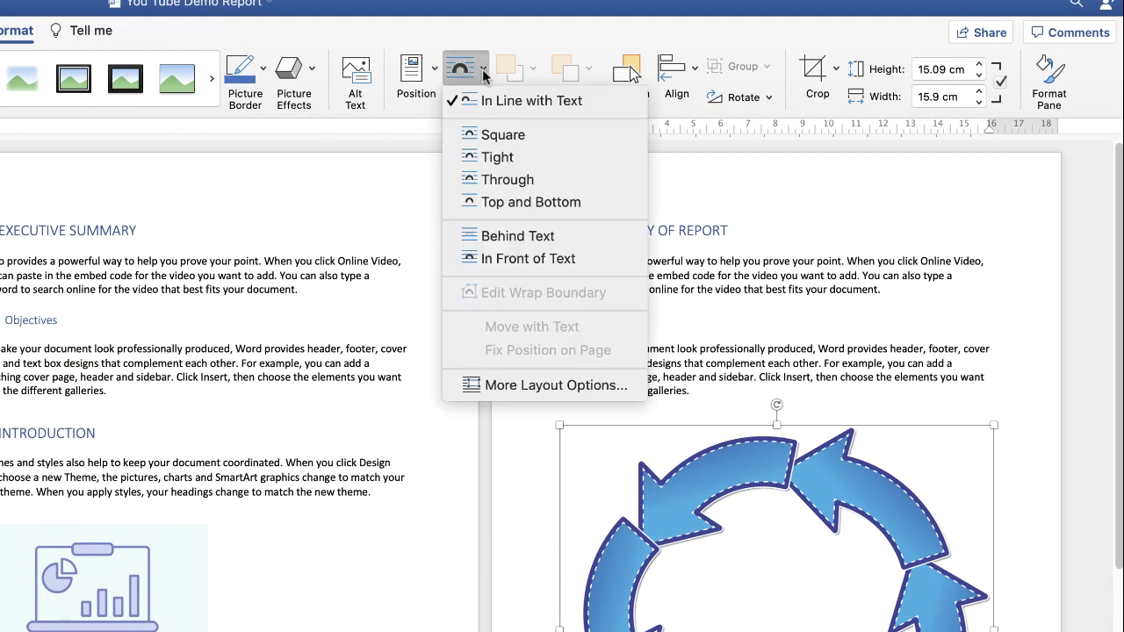
click(509, 201)
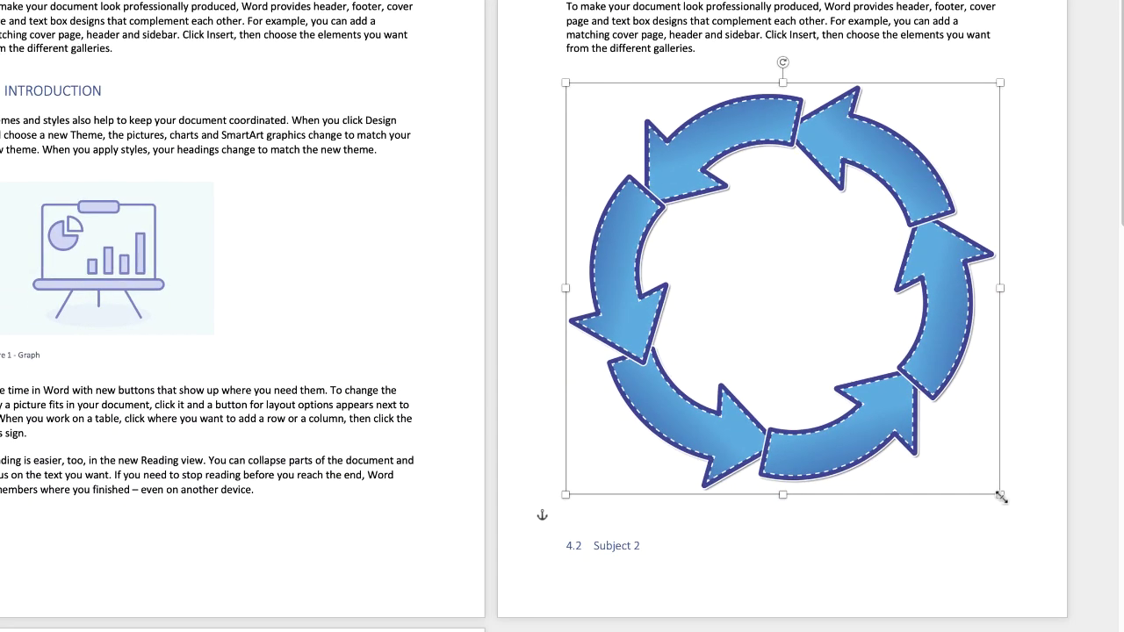
drag(1000, 496, 685, 207)
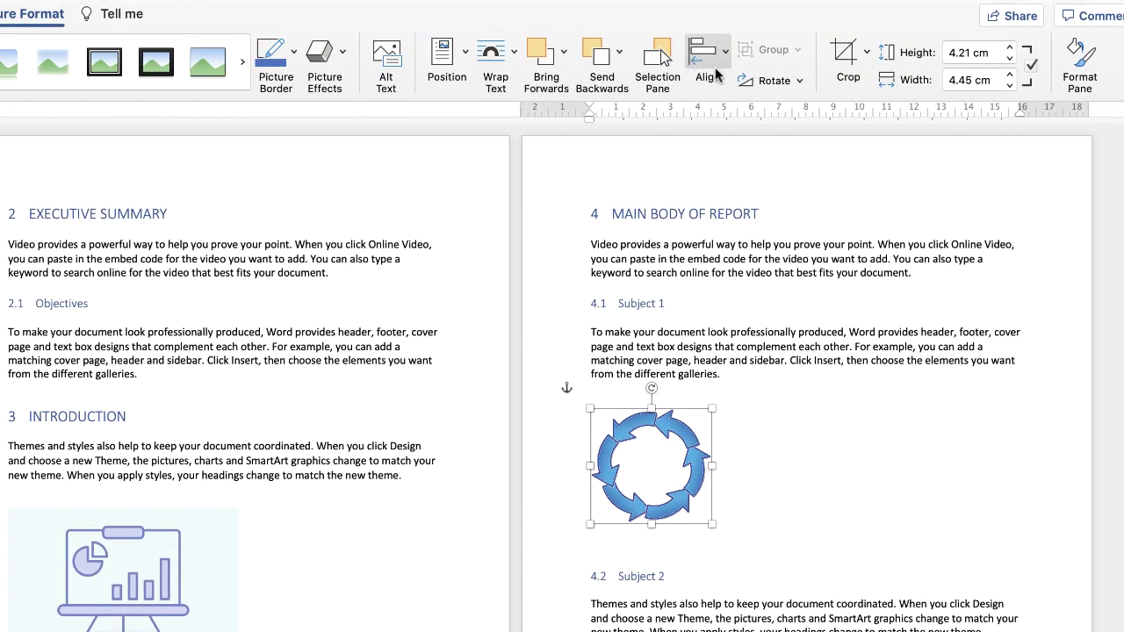
Align the circle picture to the centre between the page margins
click(729, 58)
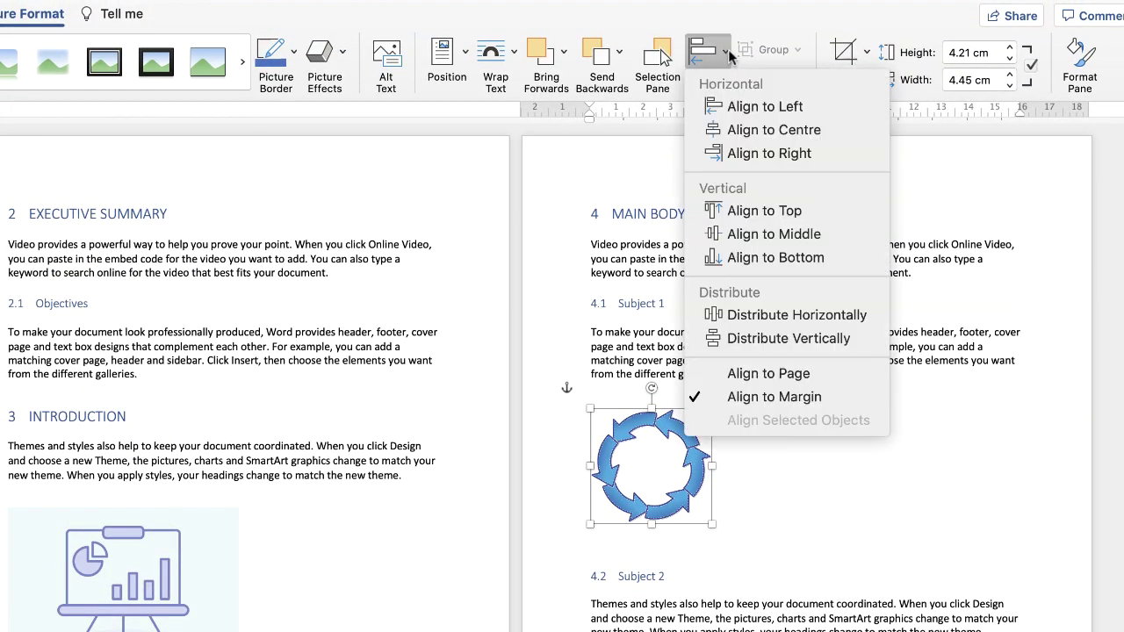
click(753, 130)
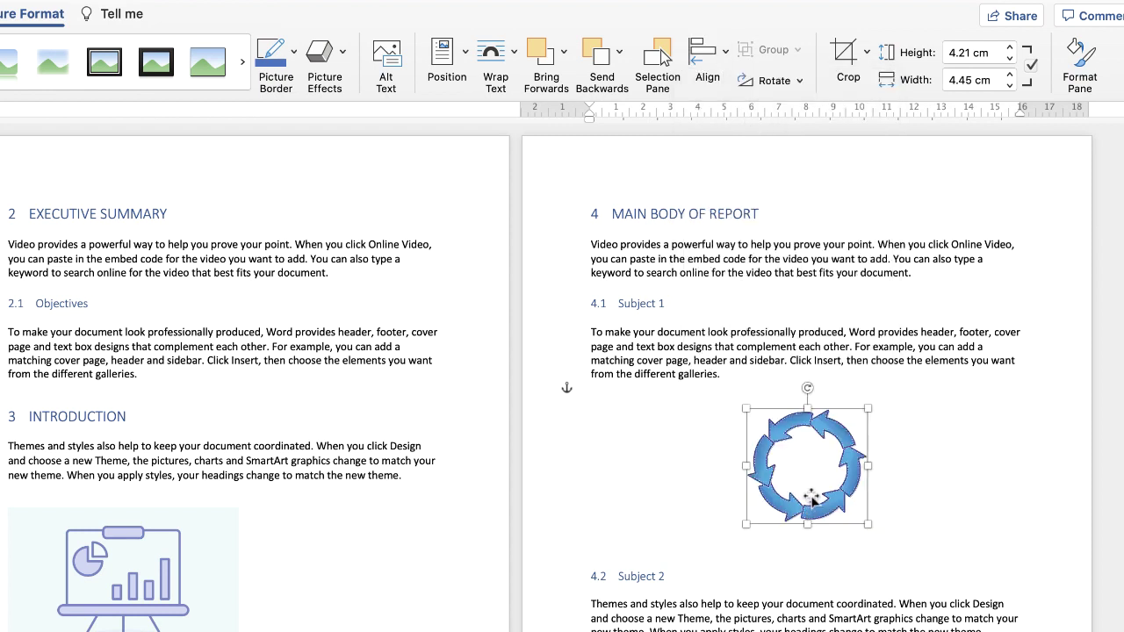
Insert the caption "Figure 2 - Circle" on the line below the circle picture
click(785, 544)
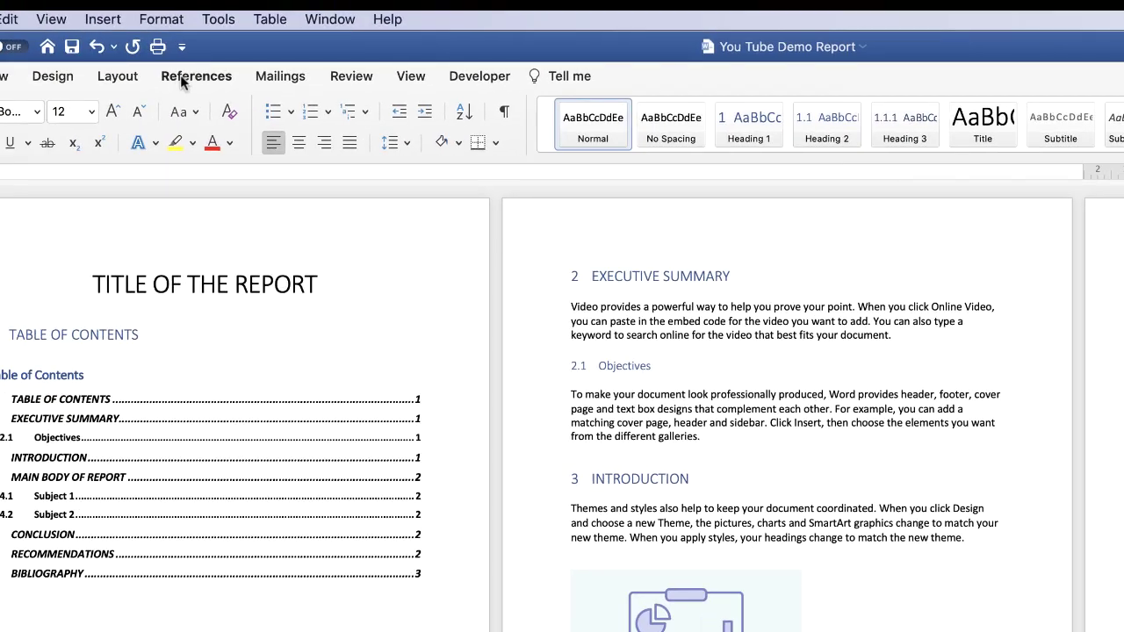
click(185, 79)
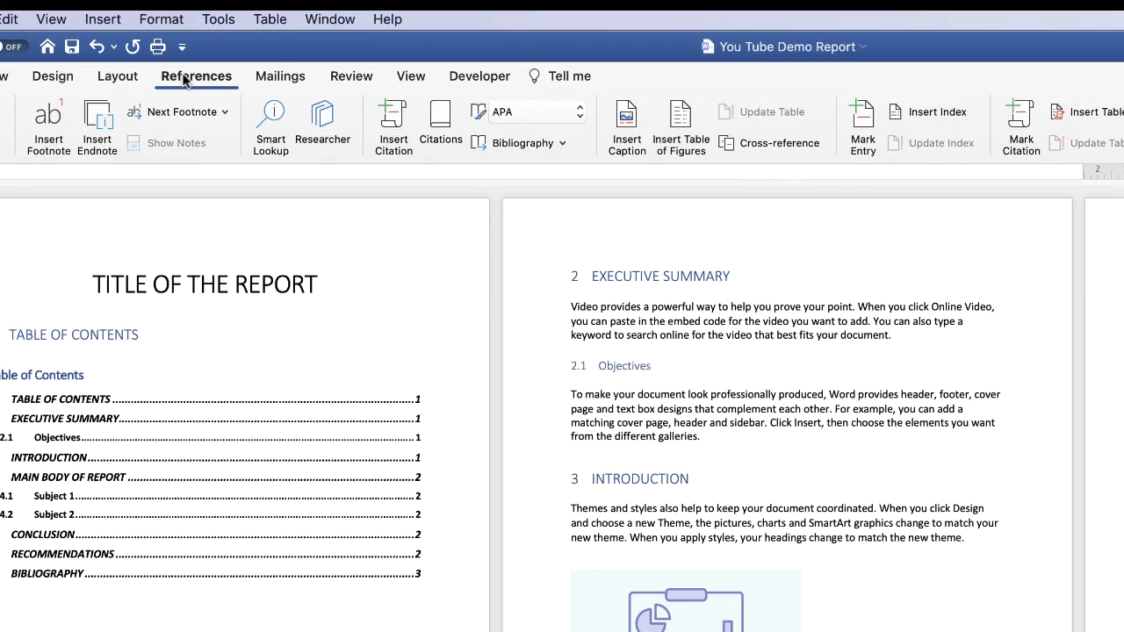
click(627, 131)
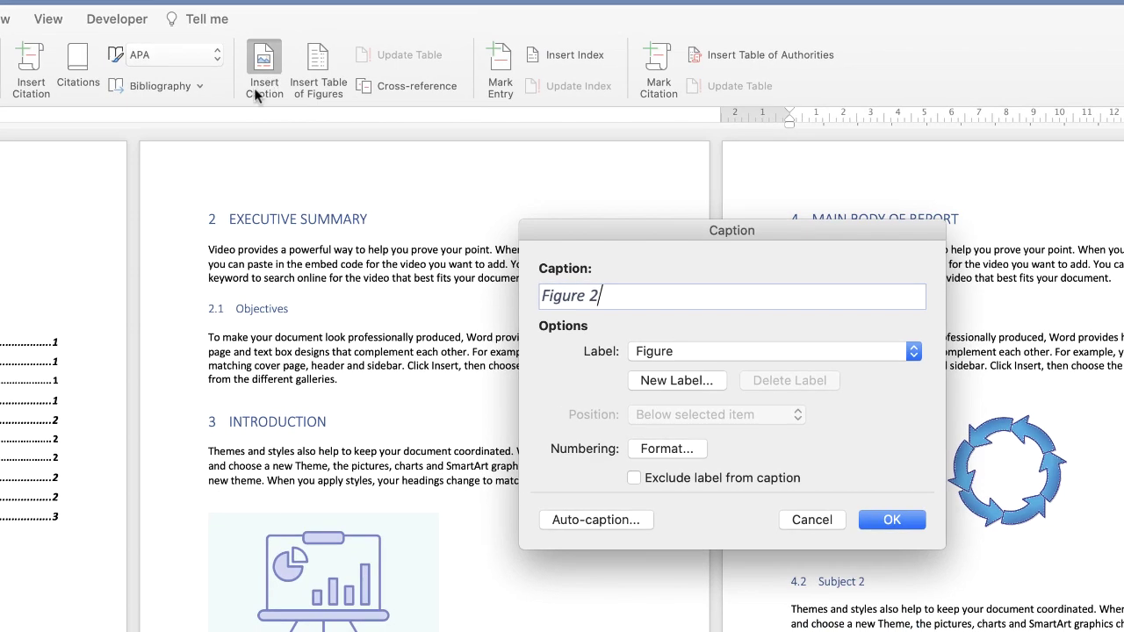
text(- Circle)
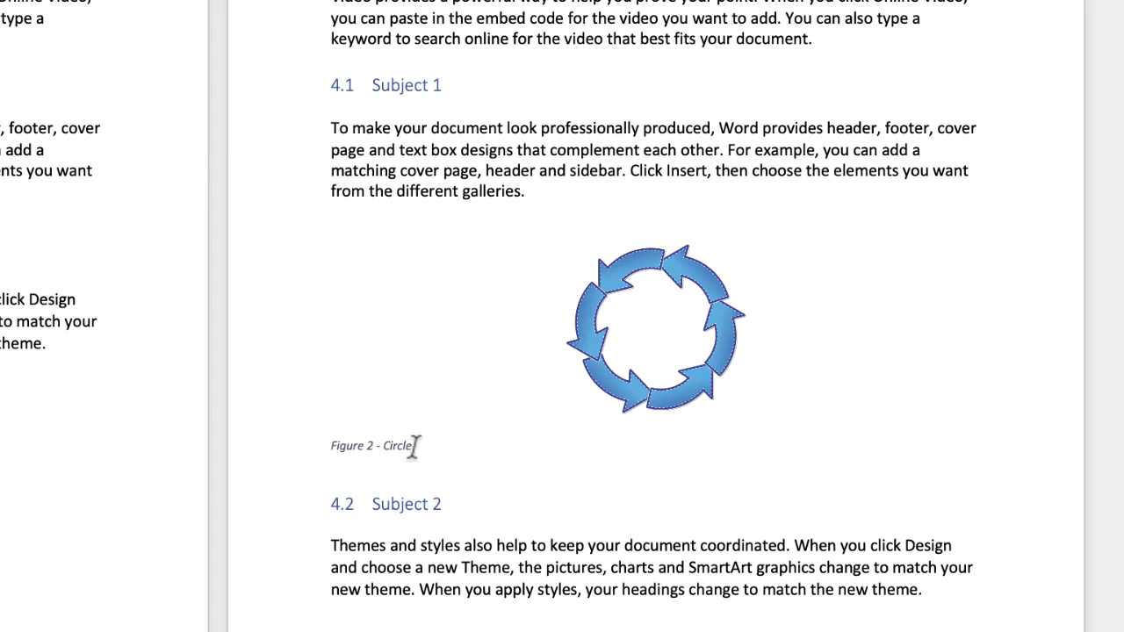
Centre the "Figure 2 - Circle" caption under the picture and remove its italics
drag(410, 443, 351, 445)
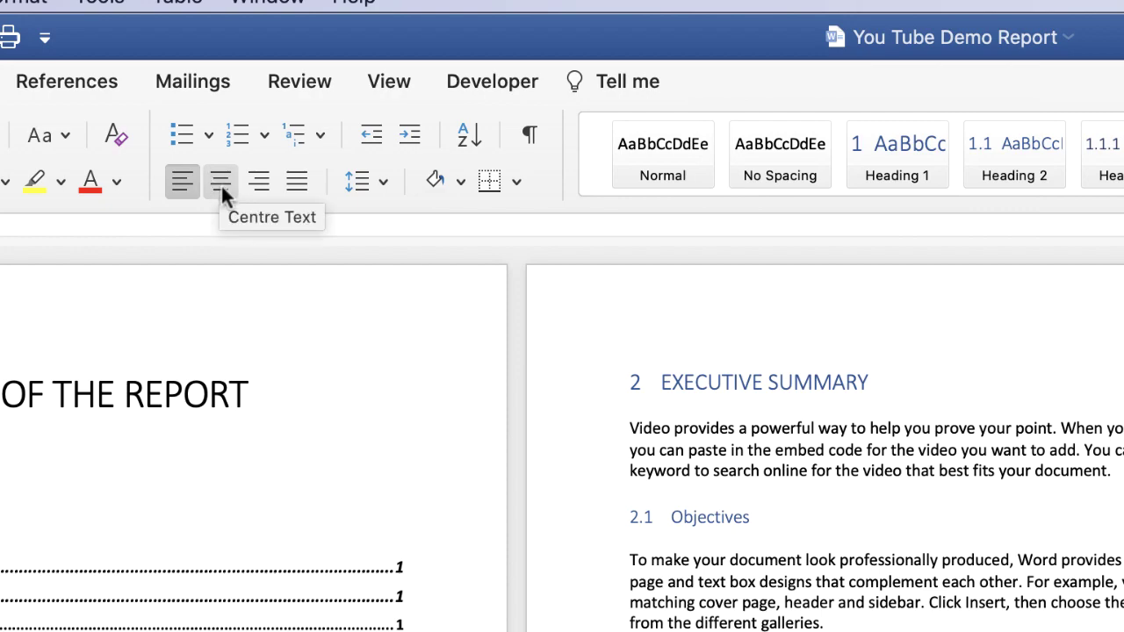
click(220, 182)
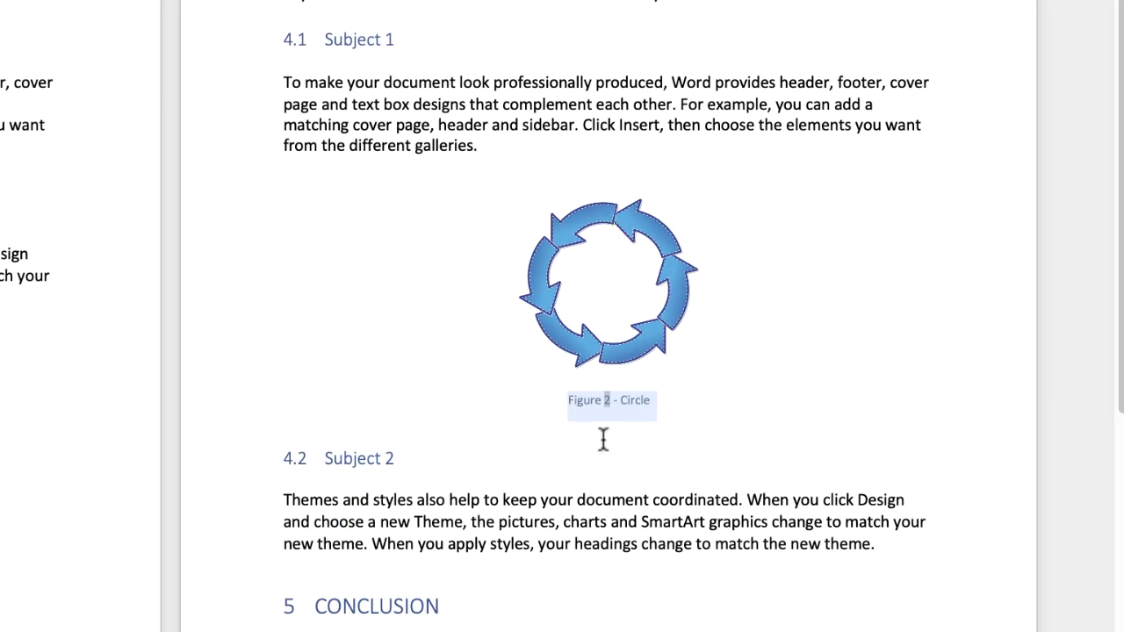
click(603, 450)
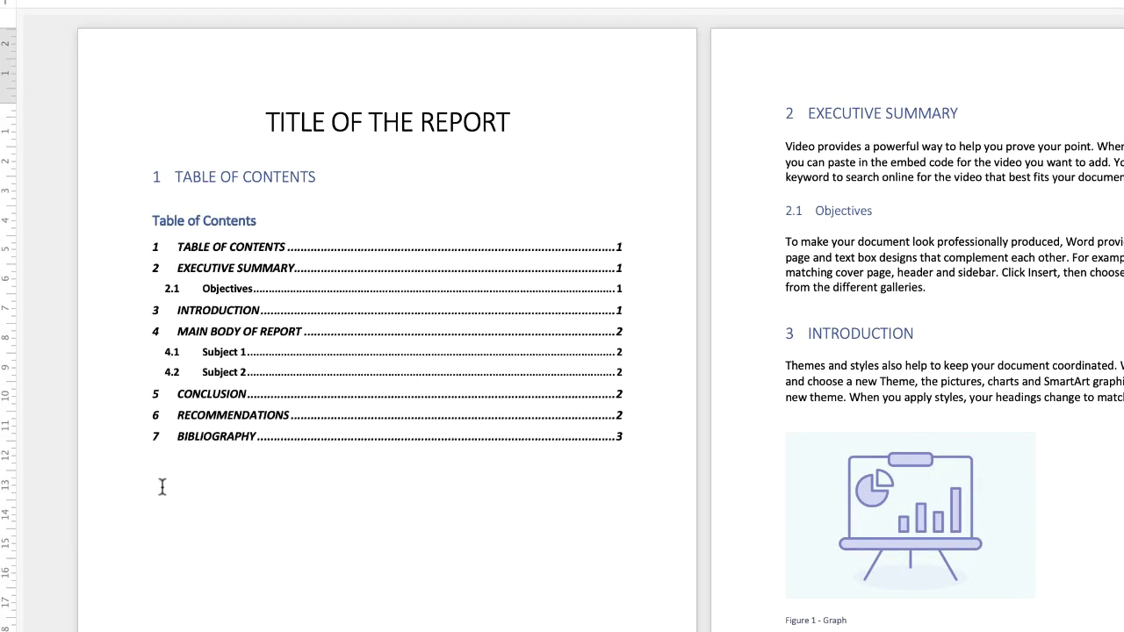
Add "Table of Figures" below the table of contents and insert a table of figures under it, using the Simple format with a dotted tab leader
click(159, 485)
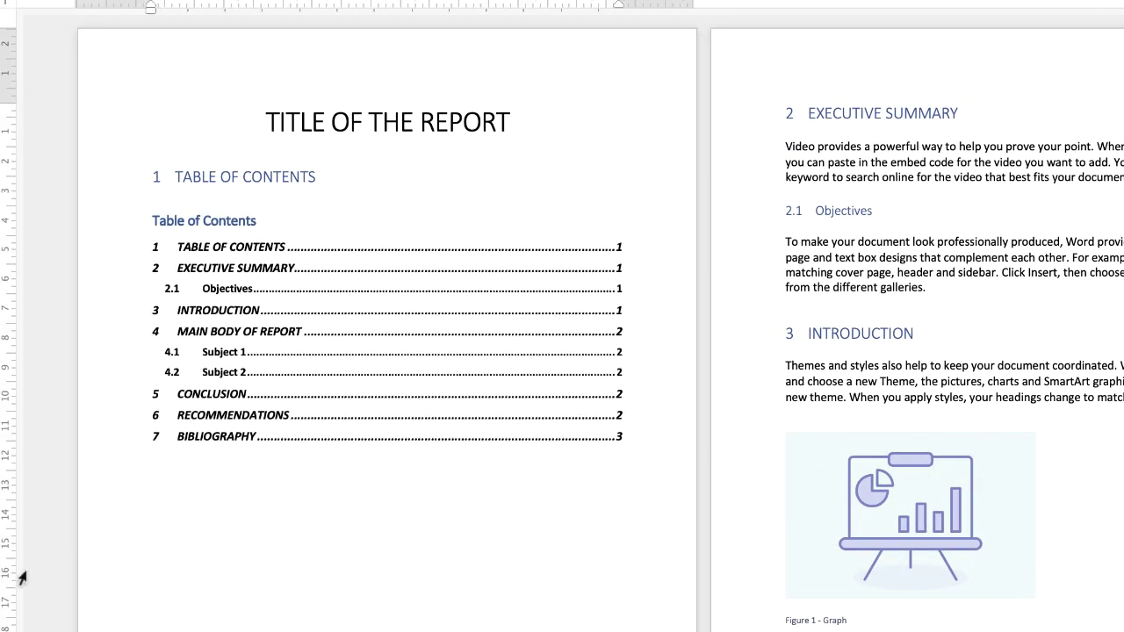
text(T)
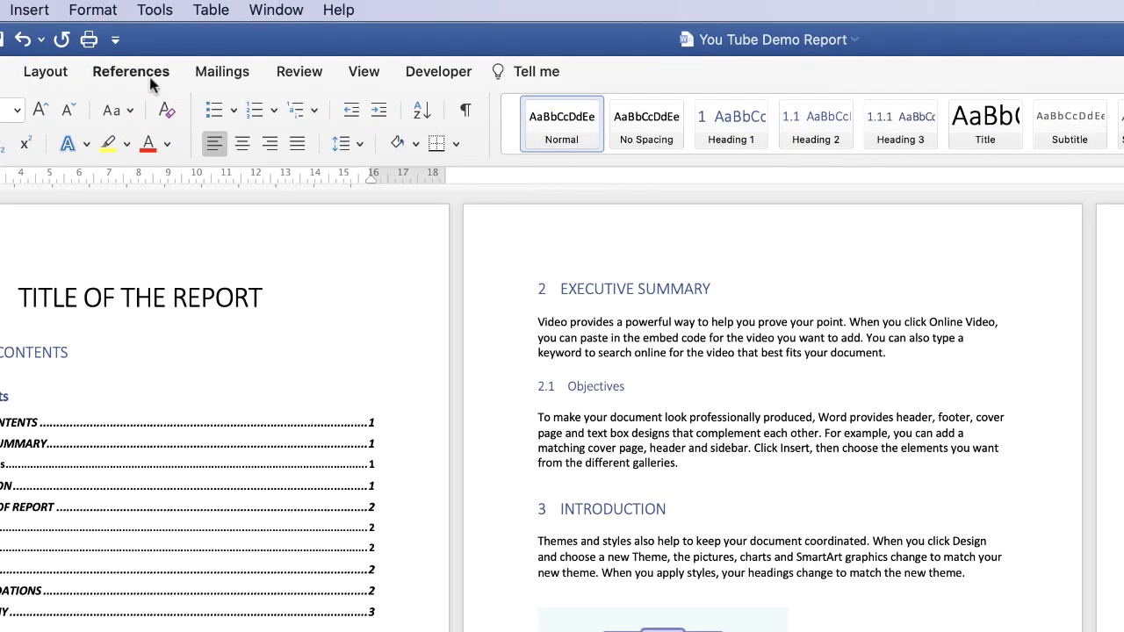
click(149, 77)
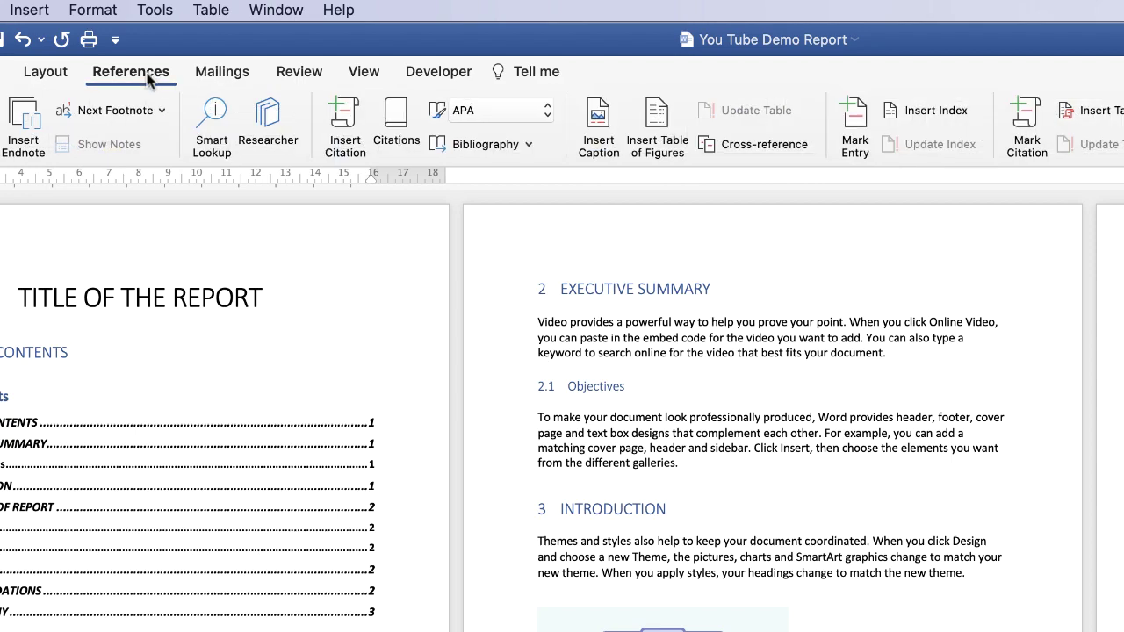
click(656, 125)
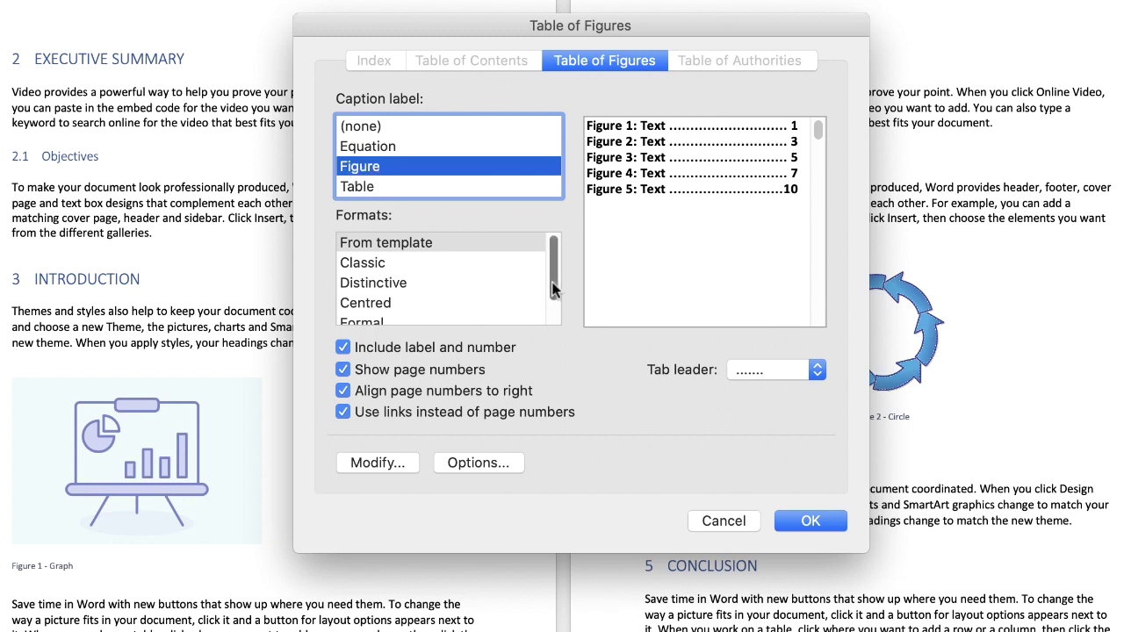
drag(554, 284, 554, 322)
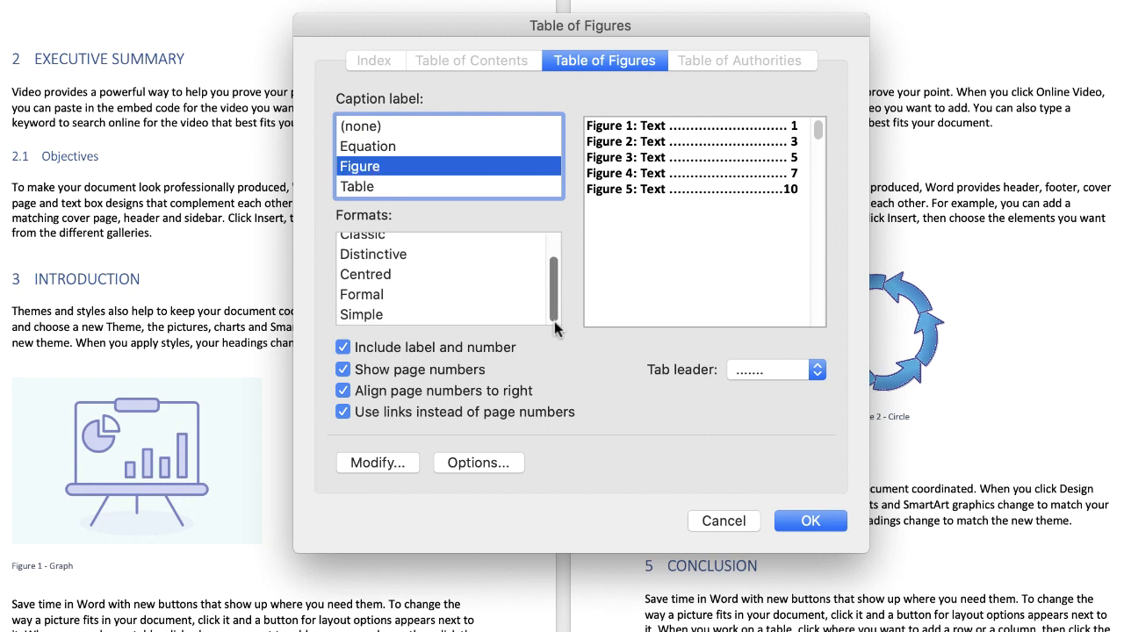
click(353, 318)
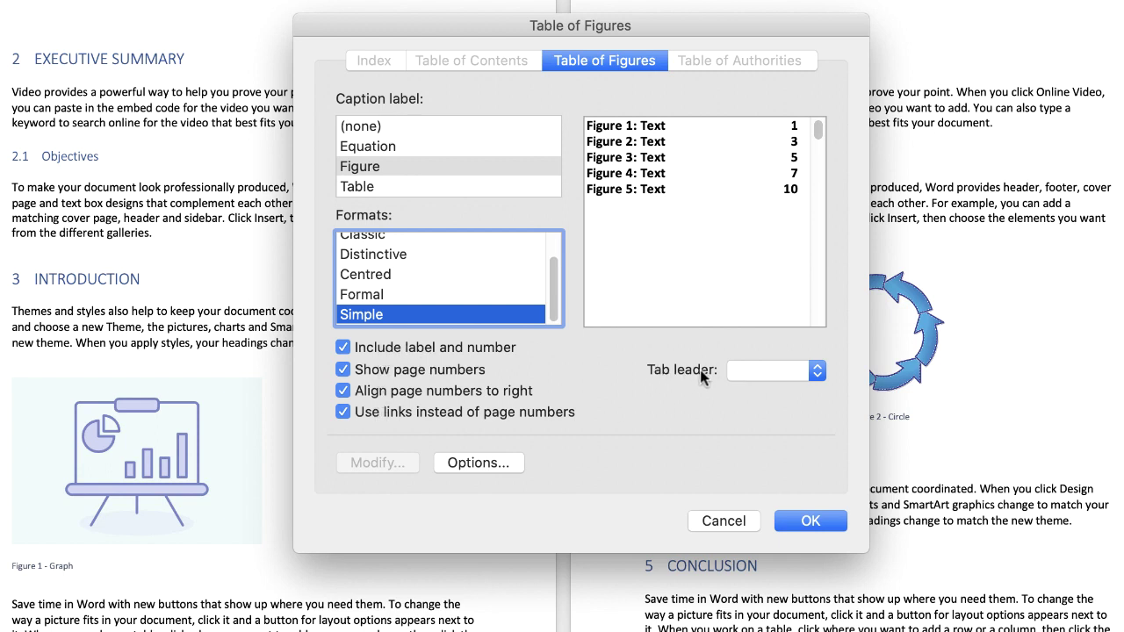
click(817, 372)
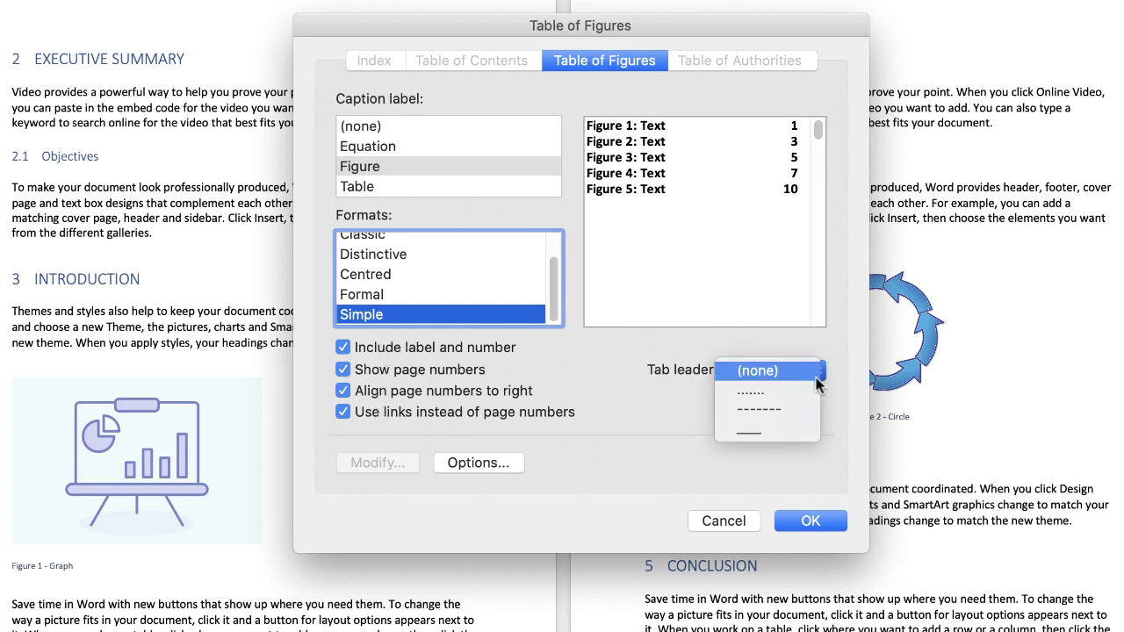
click(749, 394)
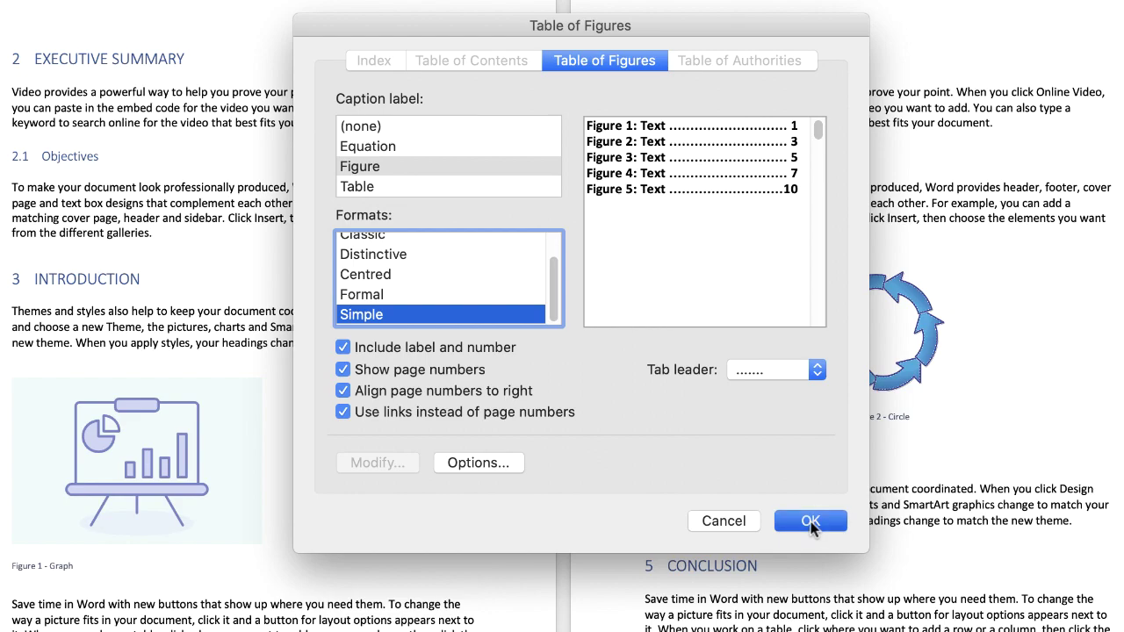
click(810, 522)
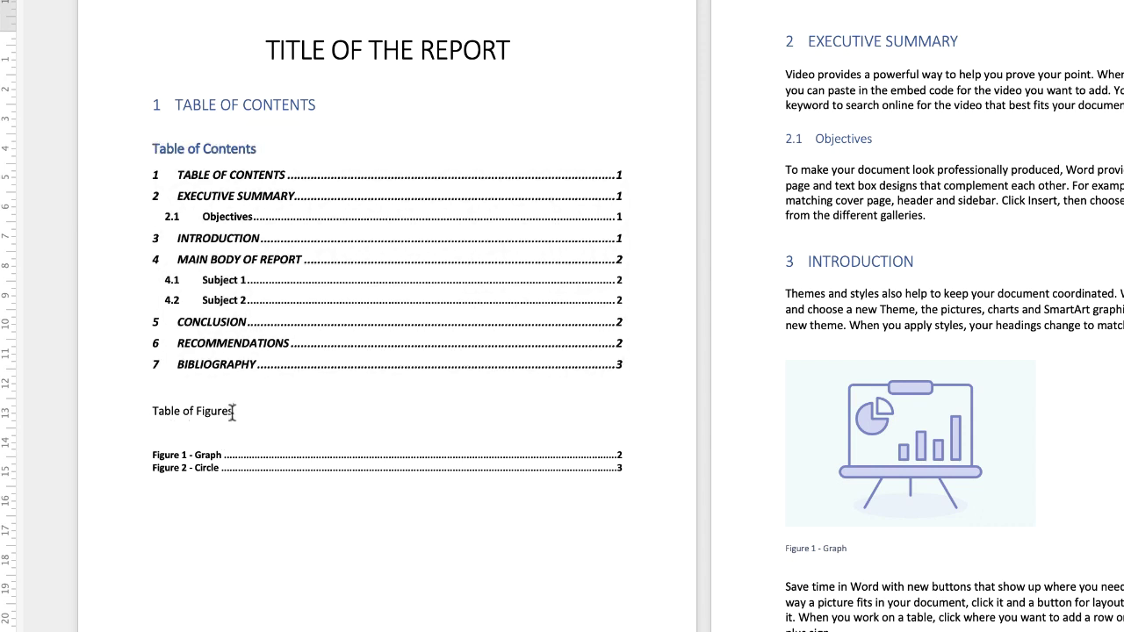
Apply the Intense Emphasis style to the "Table of Figures" title line and remove its italics
drag(233, 412, 152, 412)
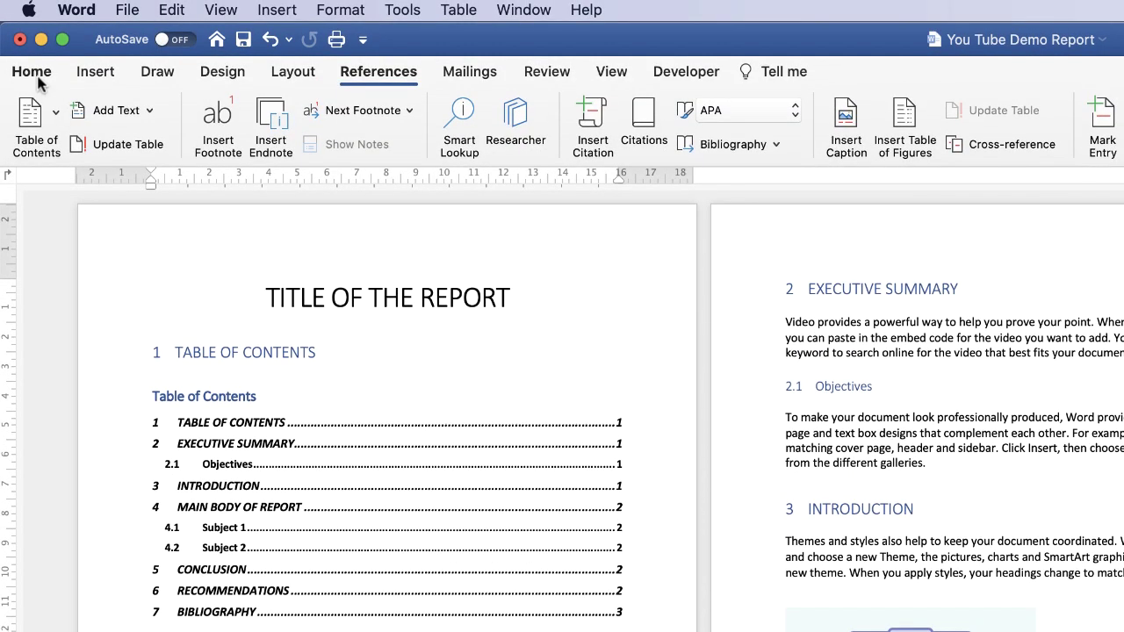
click(35, 69)
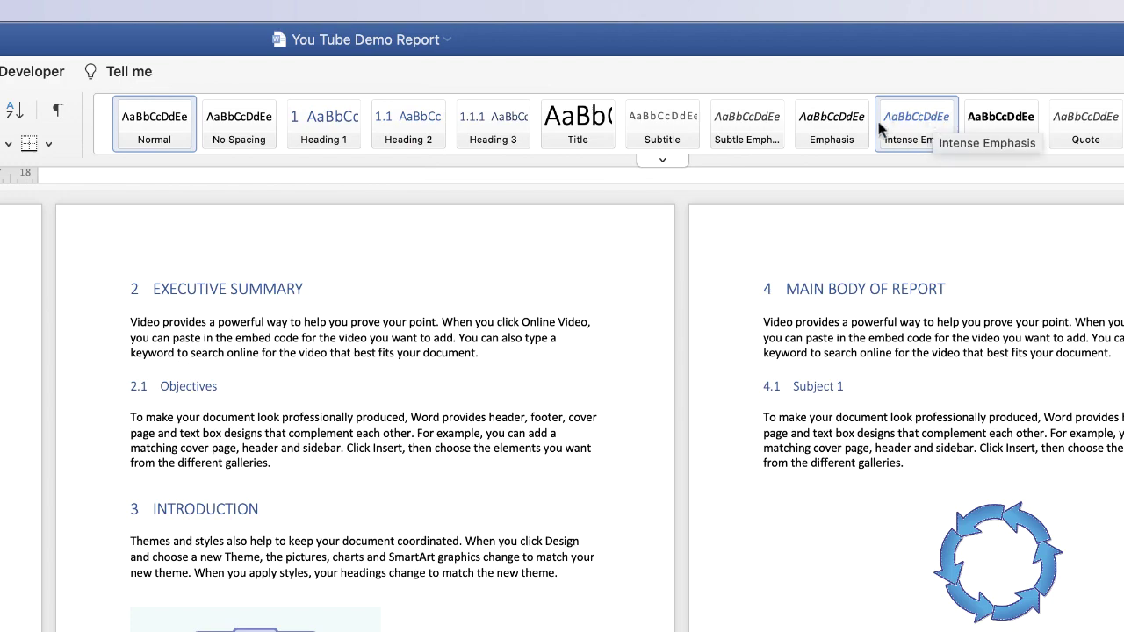
click(900, 115)
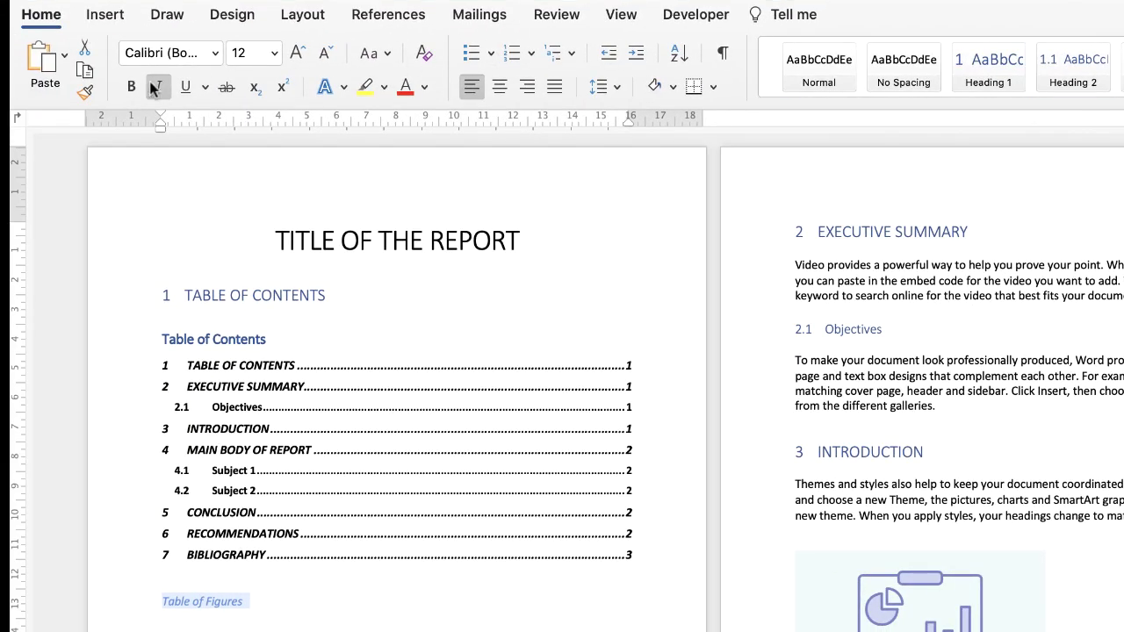
click(160, 88)
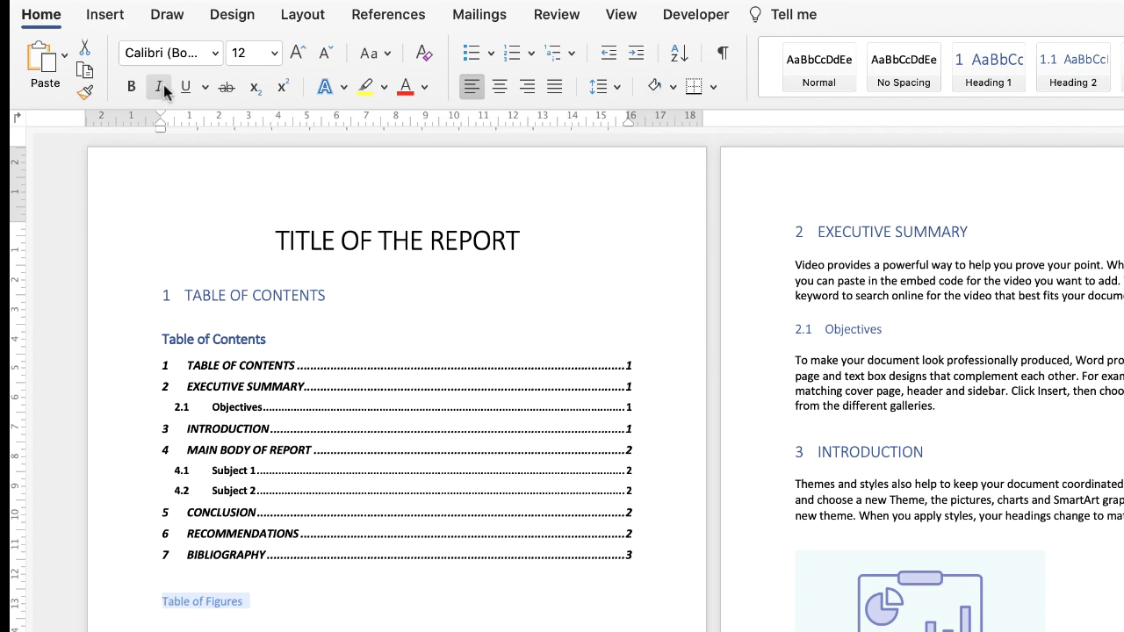